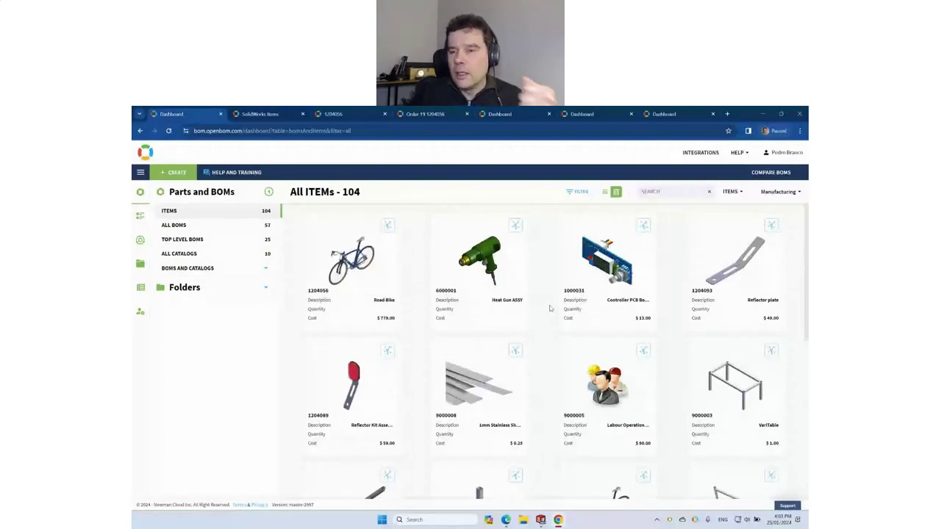
pyautogui.click(780, 153)
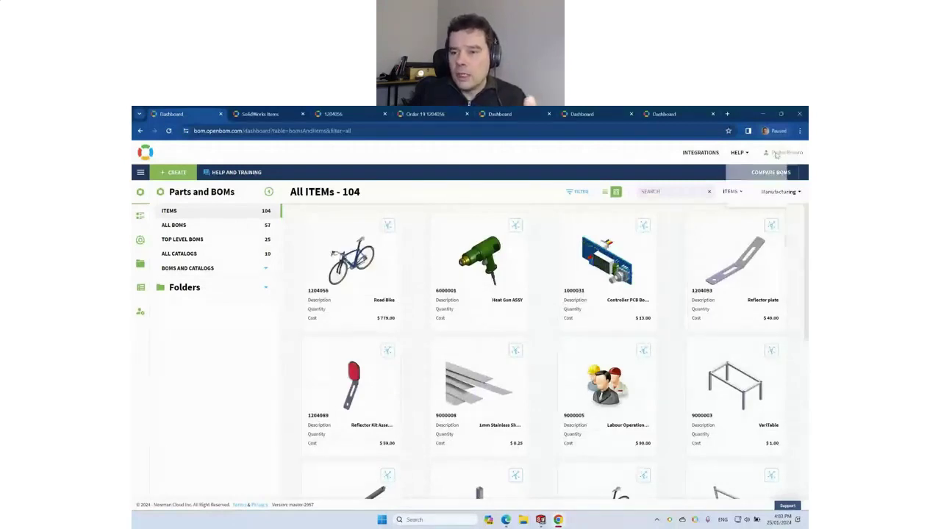
pyautogui.click(668, 259)
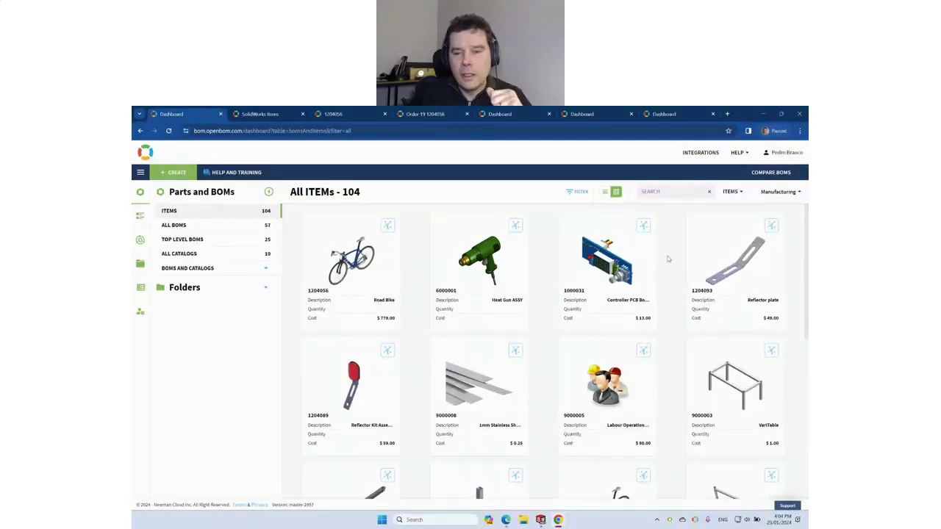
# Step: Browse the items, show them as a list, and view the PDF drawing of reflector plate 1204093
pyautogui.scroll(-5, 556, 336)
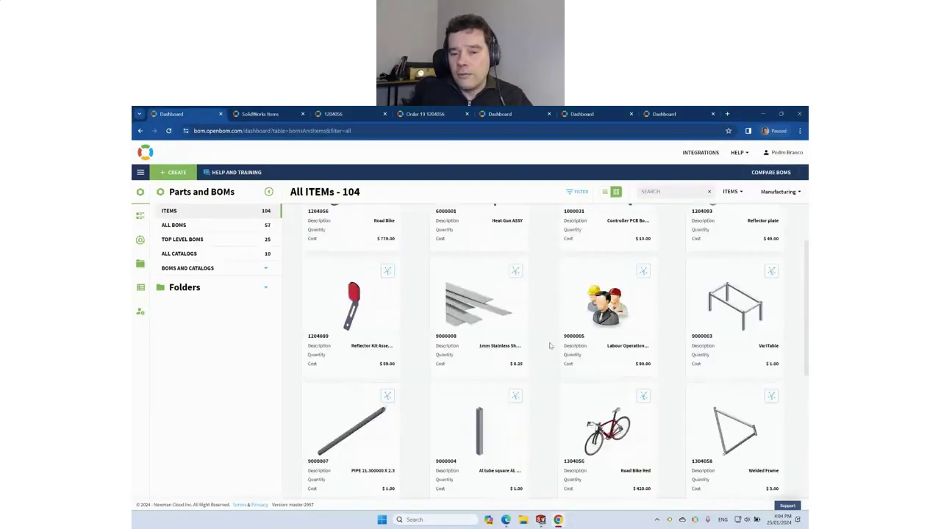
pyautogui.scroll(-5, 544, 351)
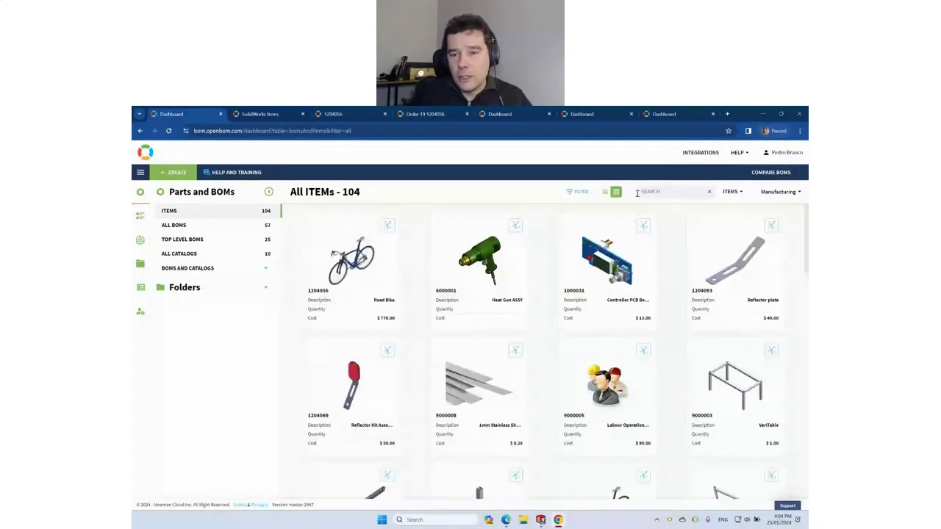
pyautogui.click(604, 192)
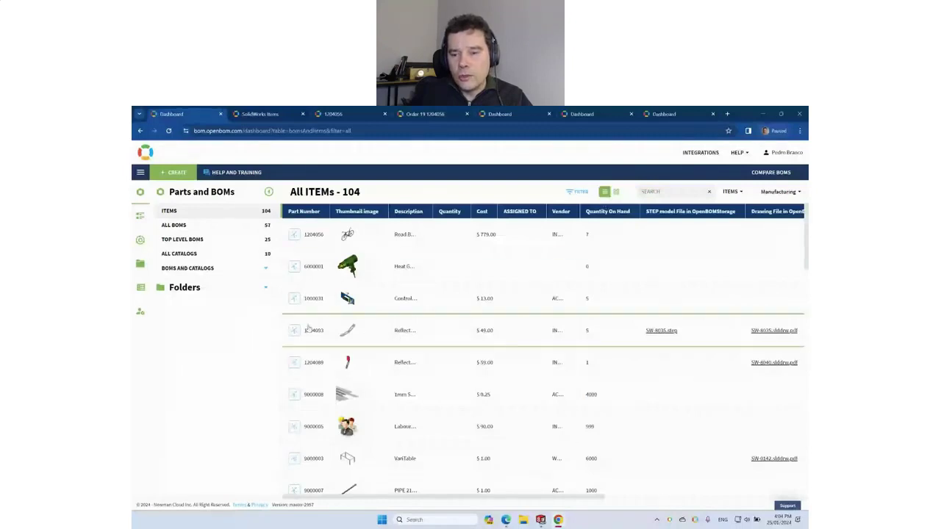
pyautogui.click(765, 330)
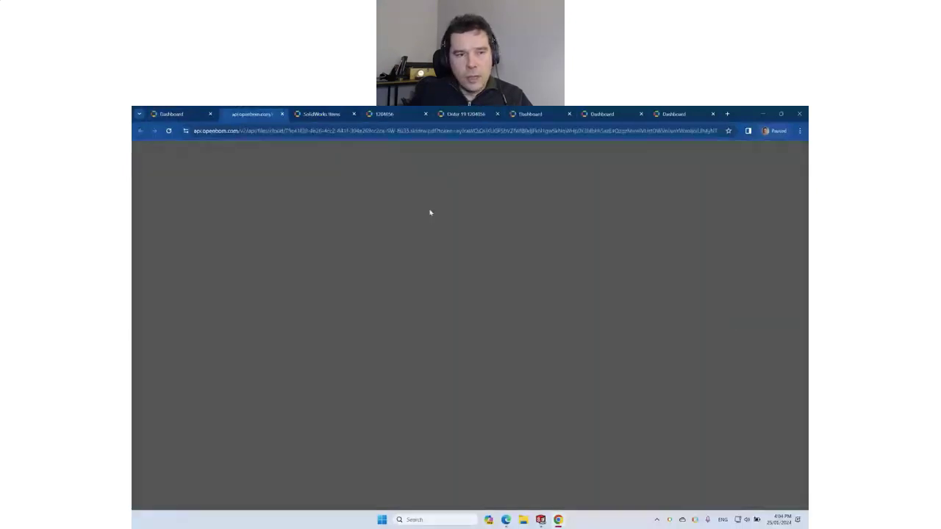
pyautogui.click(282, 115)
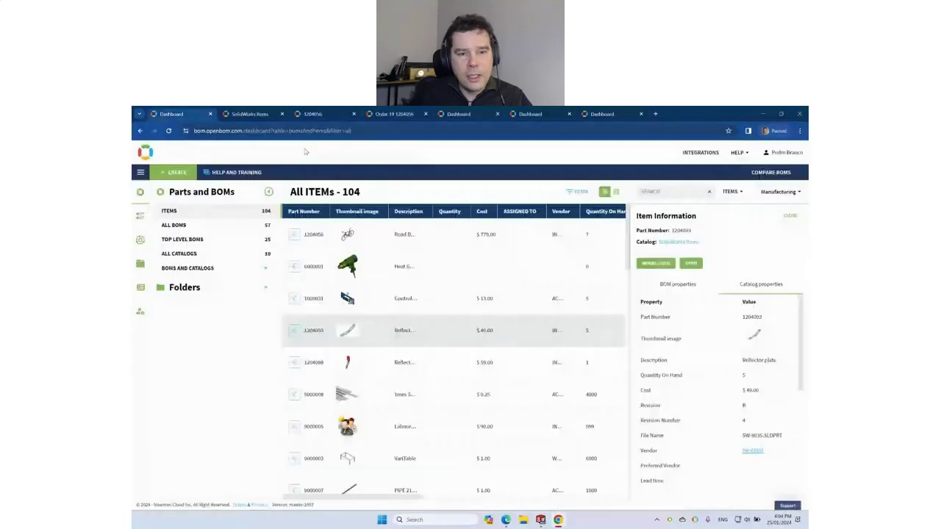
# Step: View the product tree of Reflector Kit Assembly 1204089, including the assemblies that use it and its item information
pyautogui.click(295, 365)
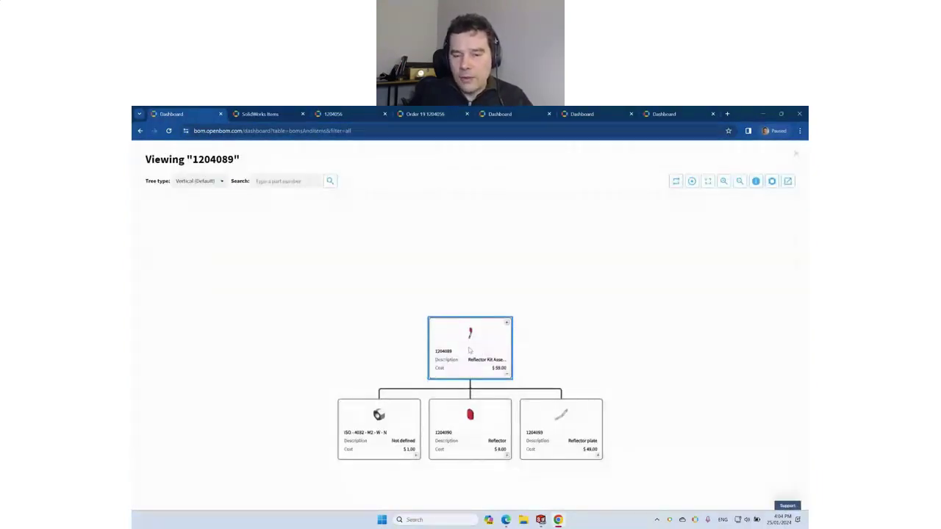
pyautogui.scroll(-1, 512, 325)
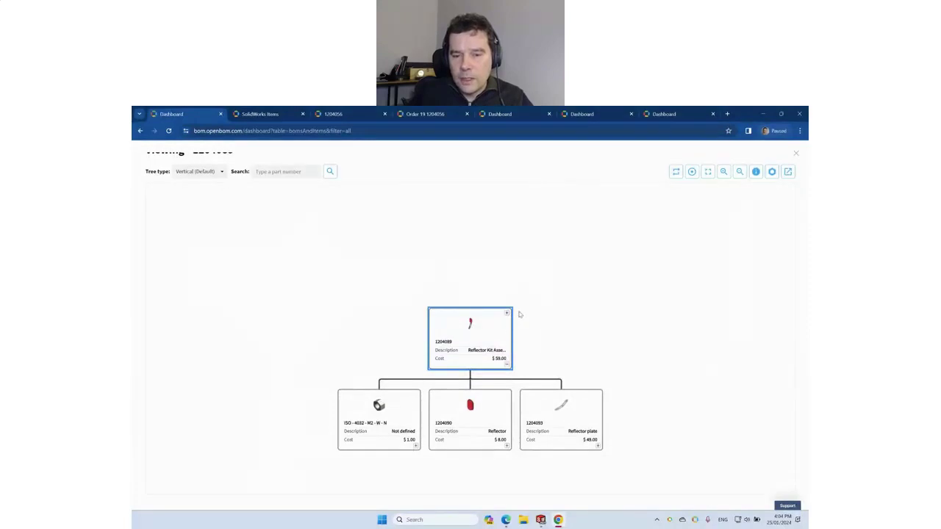
pyautogui.click(506, 313)
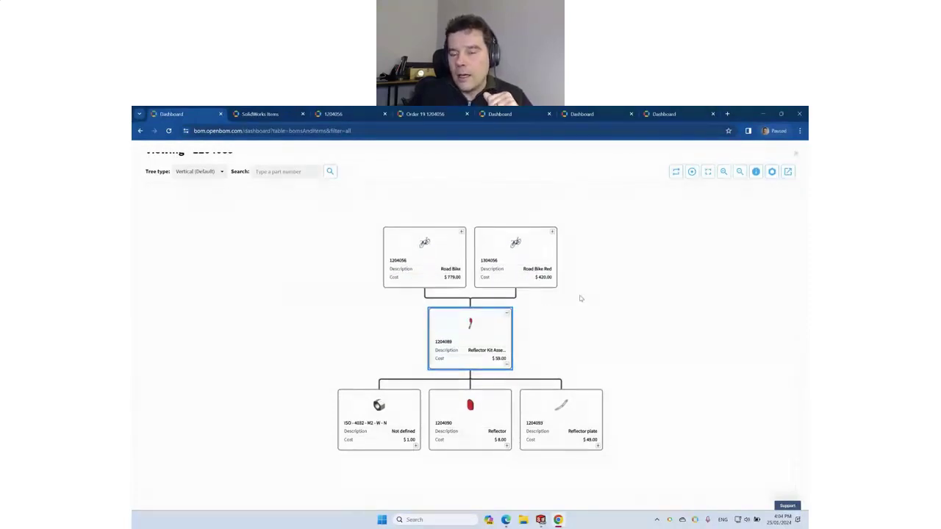
pyautogui.click(755, 172)
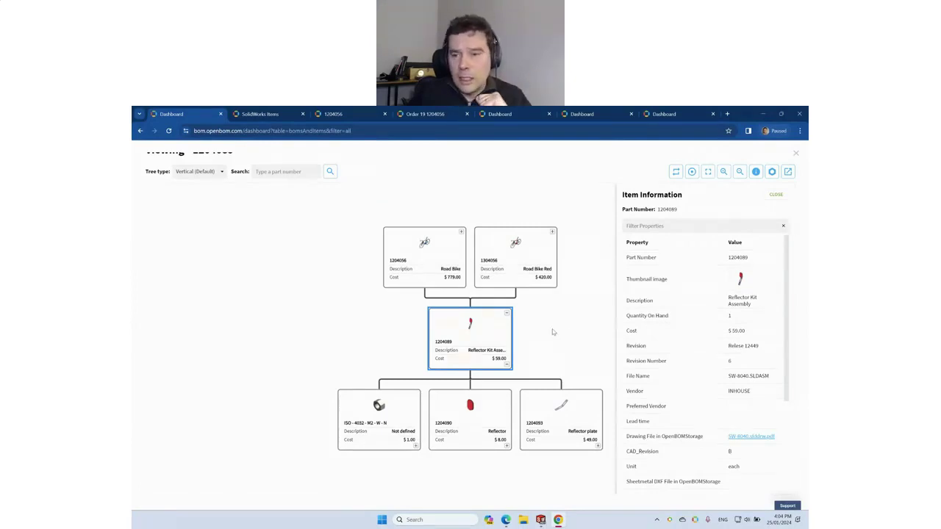
pyautogui.click(798, 158)
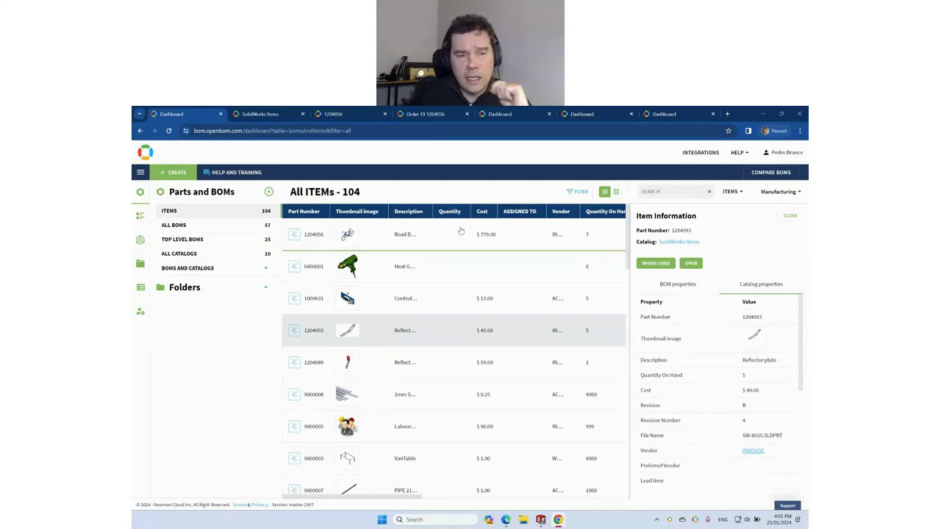
# Step: In the SolidWorks Items catalog, view the full revision table of Controller PCB Board 1000031 and compare the cost of both revisions
pyautogui.click(275, 122)
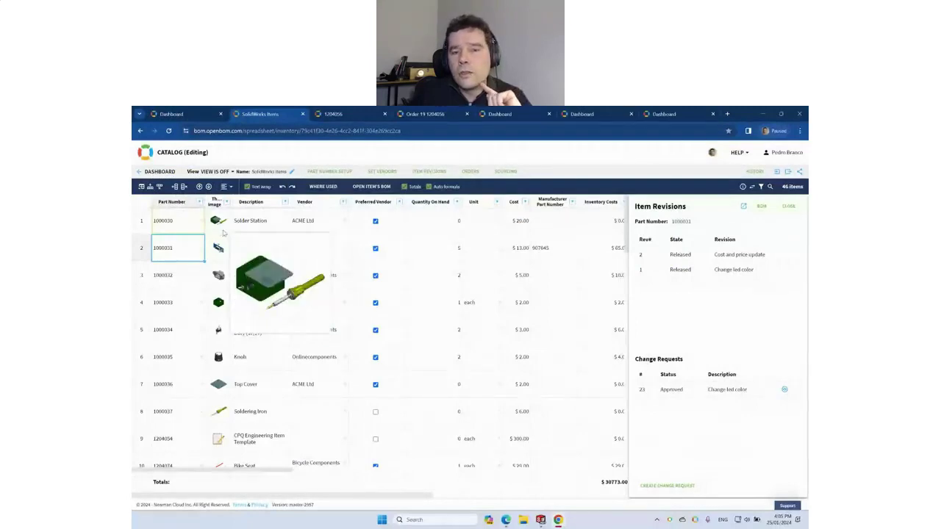
pyautogui.click(426, 172)
pyautogui.click(427, 173)
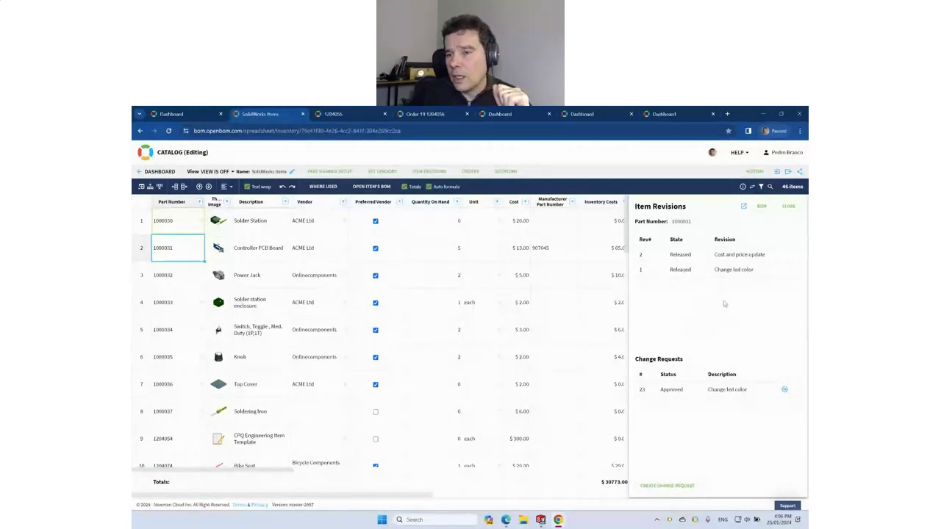
pyautogui.click(743, 207)
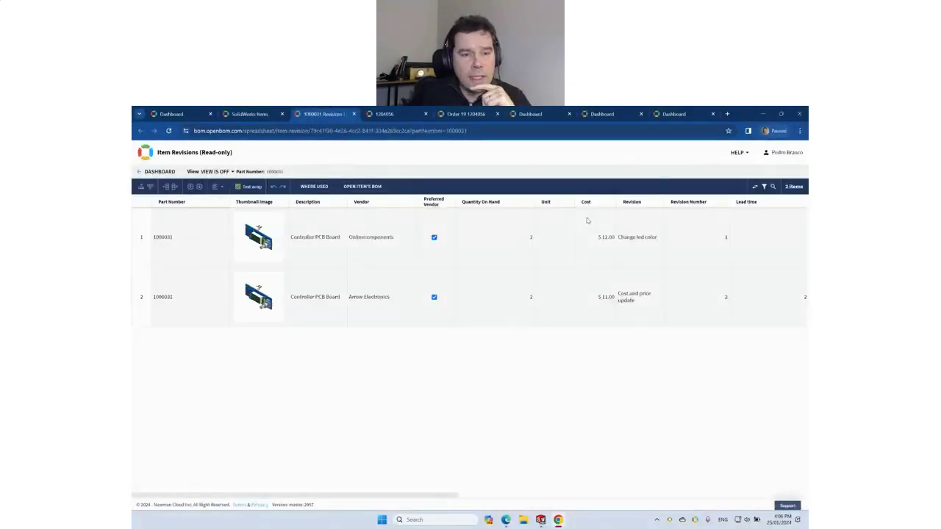
pyautogui.click(597, 307)
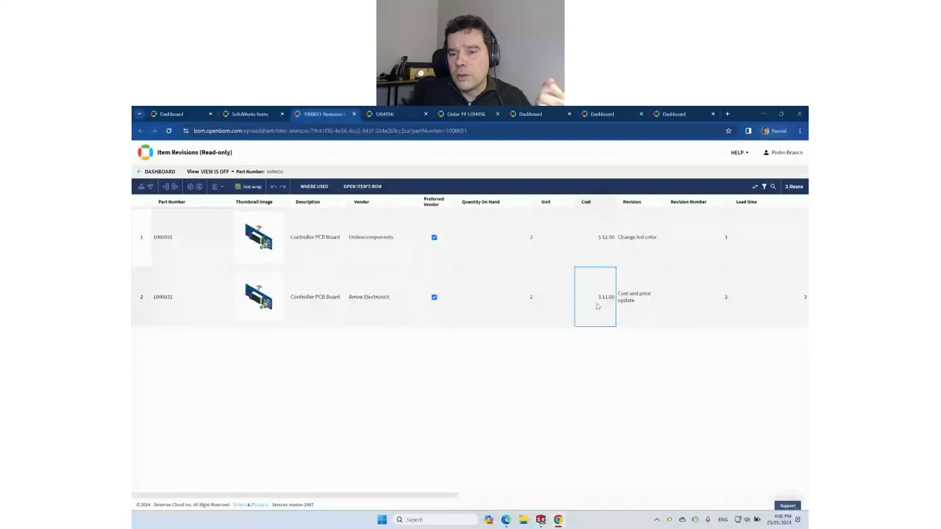
pyautogui.click(592, 250)
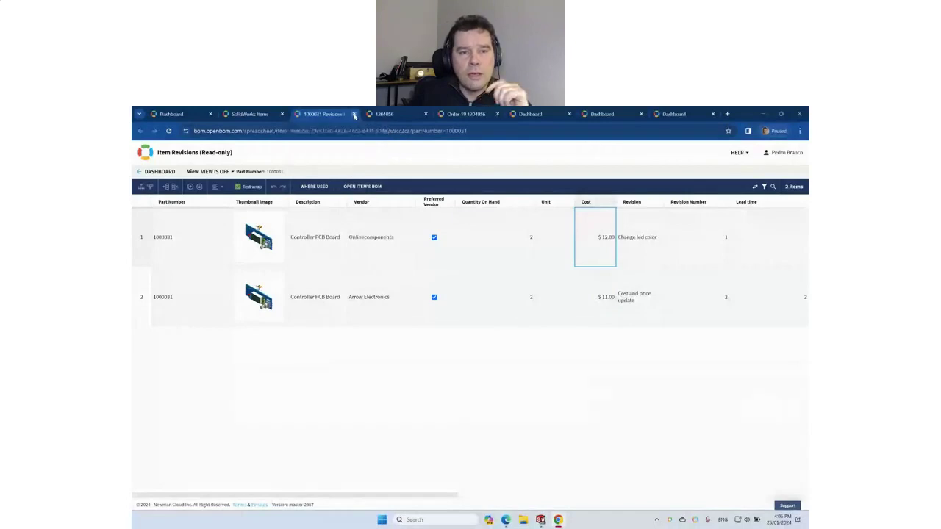
pyautogui.click(353, 115)
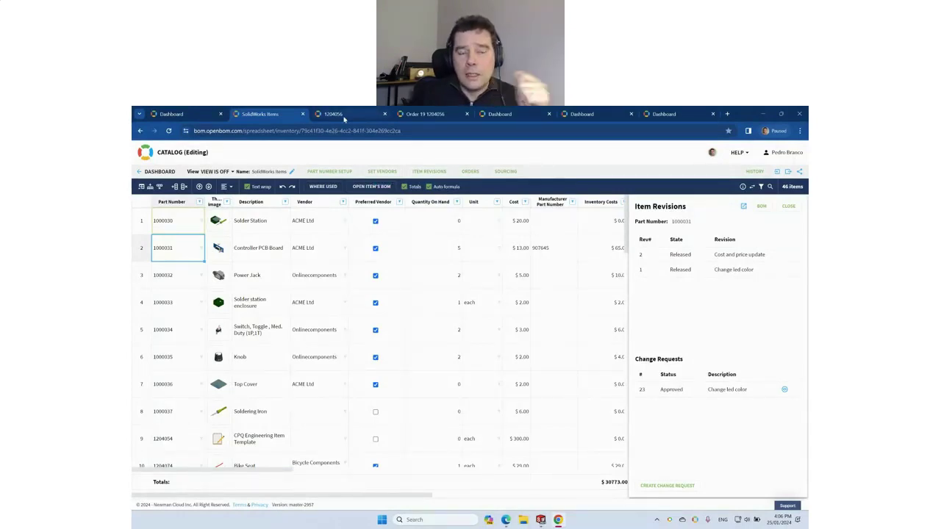
# Step: Go to the 1204056 BOM and display its revision Rev 1 Released A
pyautogui.moveTo(344, 119)
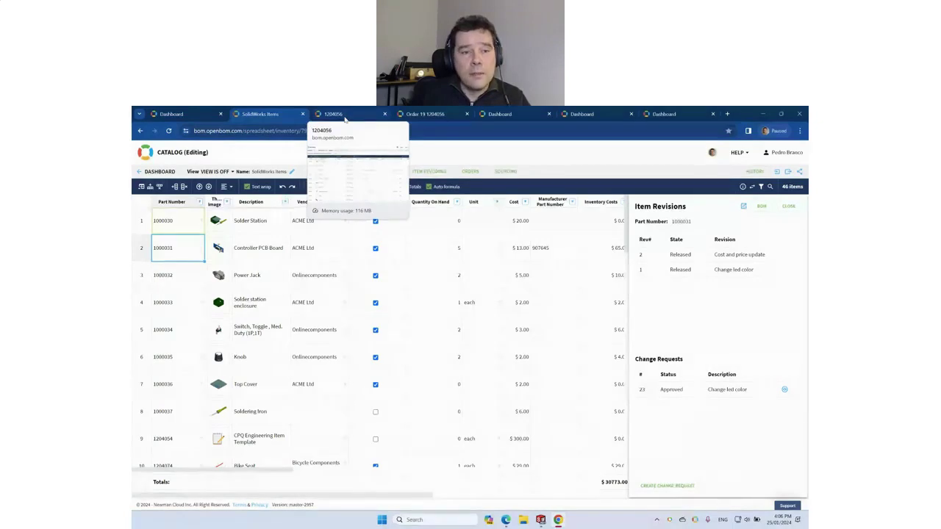
pyautogui.click(345, 116)
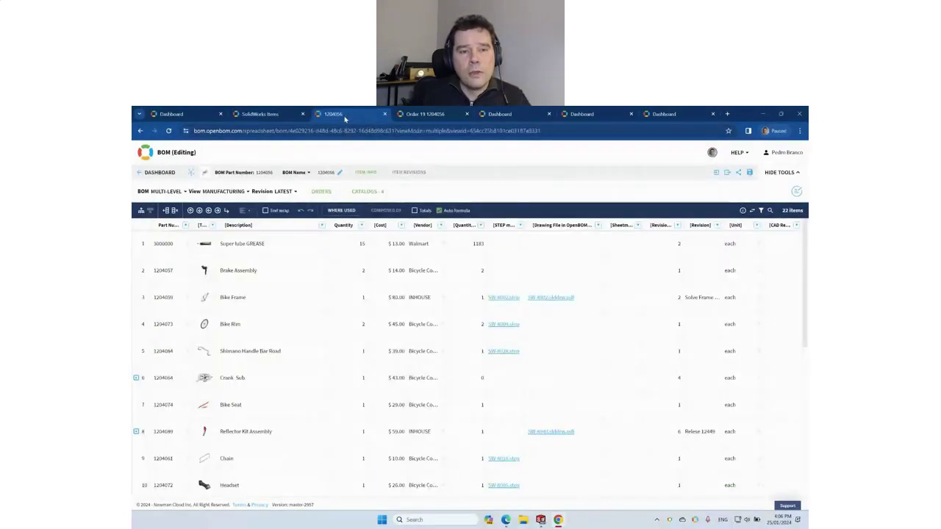
pyautogui.moveTo(207, 175)
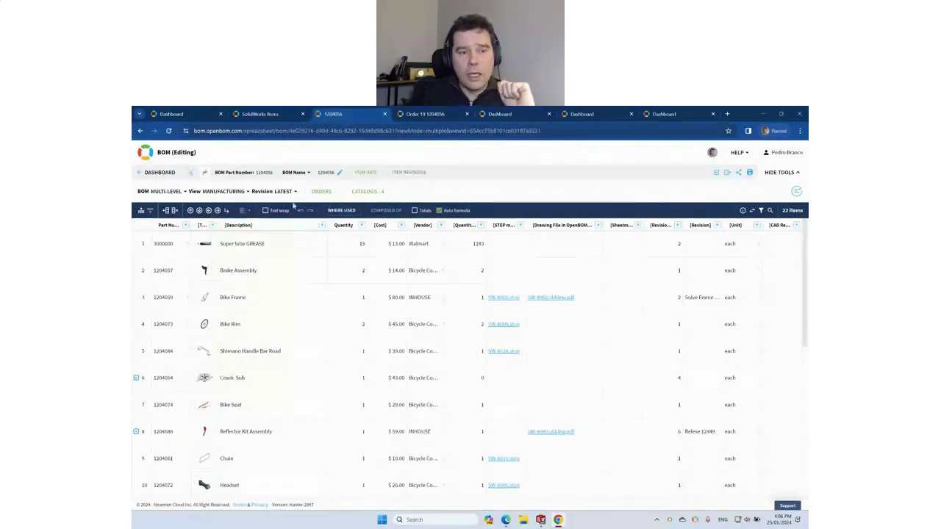
pyautogui.click(288, 192)
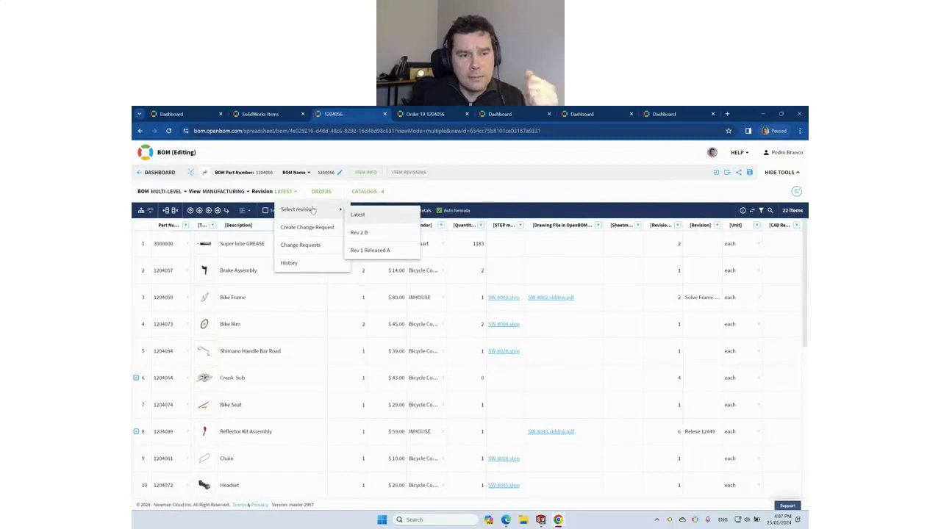
pyautogui.click(376, 254)
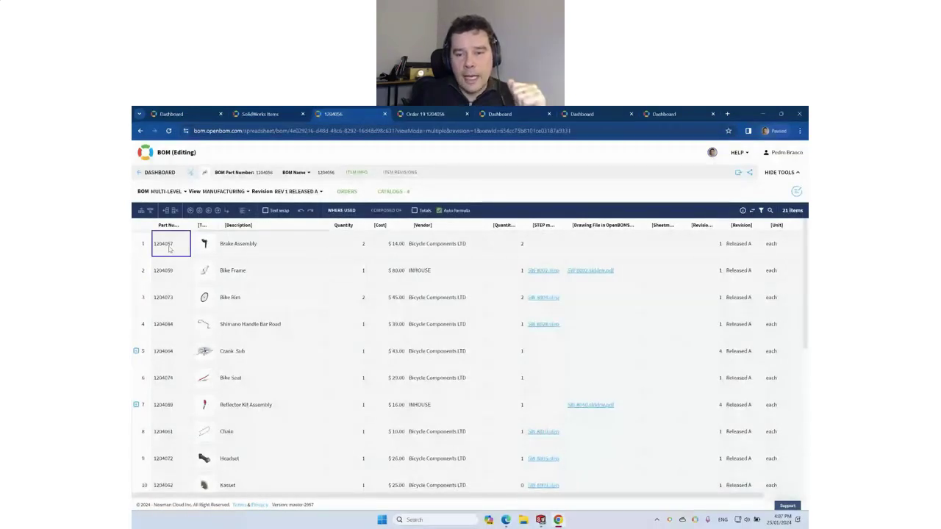
# Step: View the PDF drawing of Bike Frame 1204059 stored with this BOM revision
pyautogui.keyDown('shift'); pyautogui.click(165, 282); pyautogui.keyUp('shift')
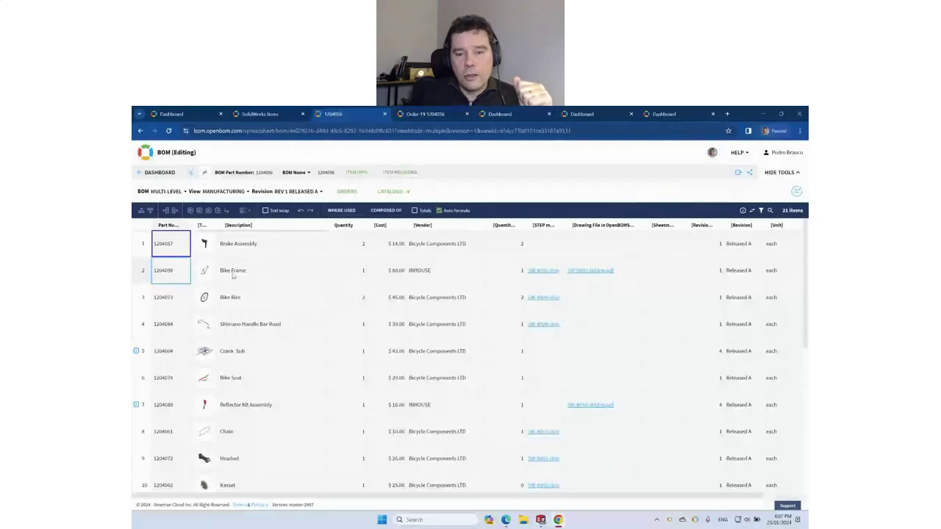
pyautogui.click(598, 272)
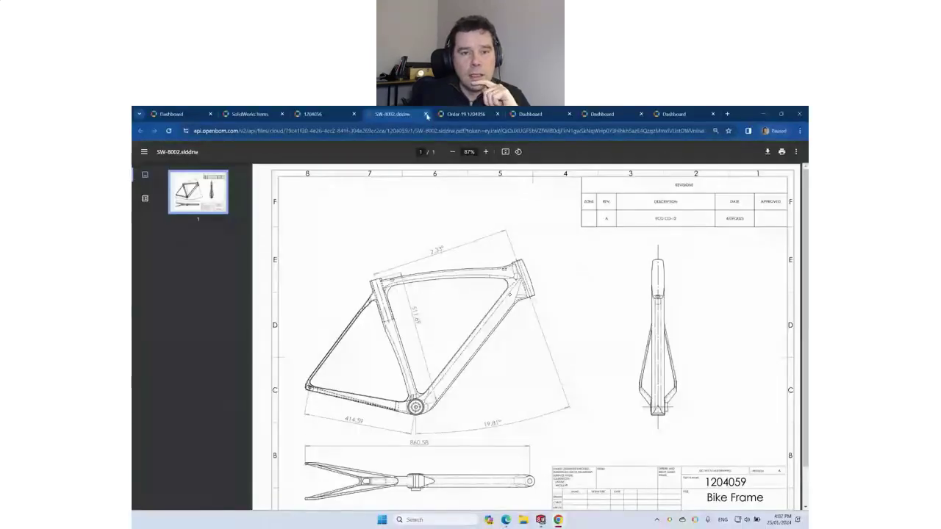
pyautogui.click(426, 114)
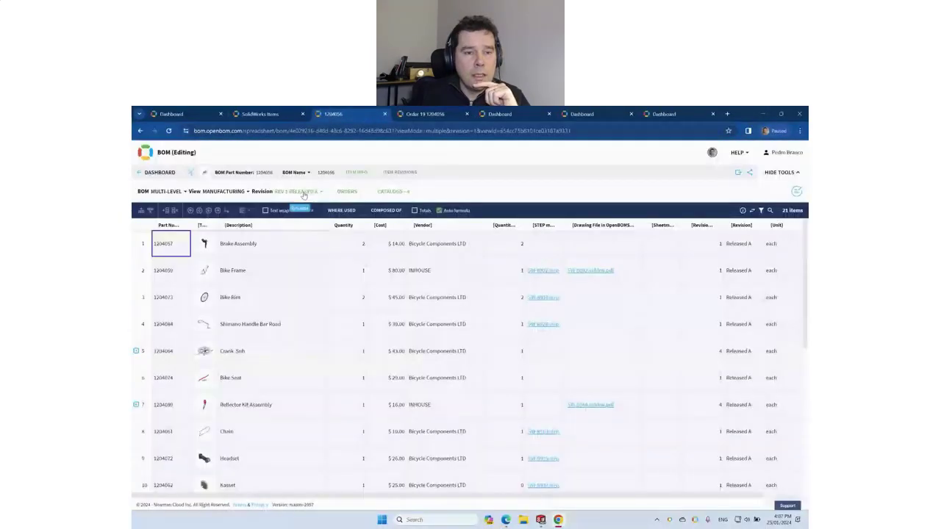
# Step: Display revision Rev 2 B of the BOM and view the Bike Frame's PDF drawing for that revision
pyautogui.click(297, 191)
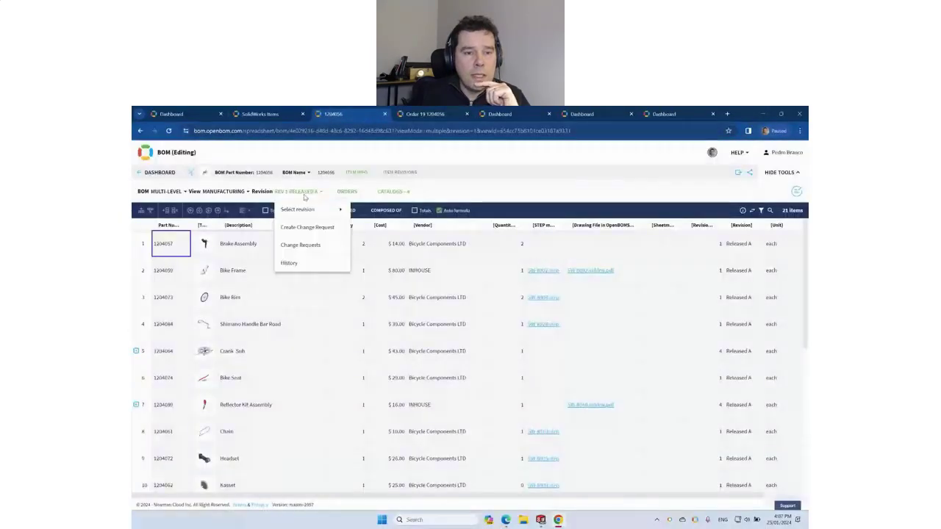
pyautogui.moveTo(317, 211)
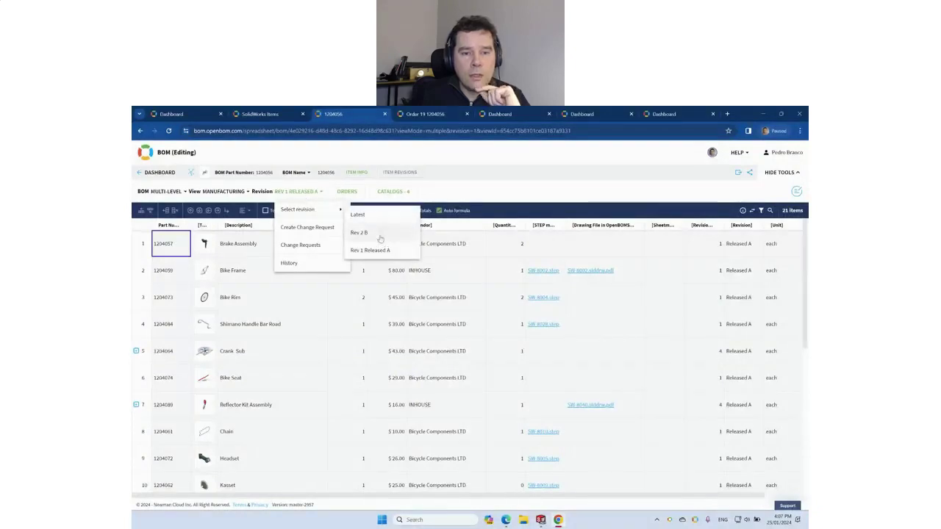
pyautogui.click(380, 238)
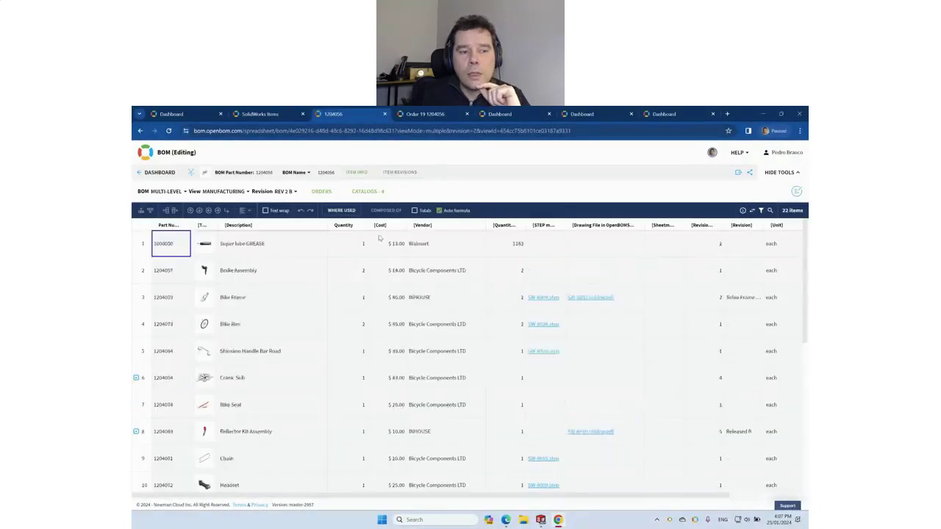
pyautogui.moveTo(200, 250)
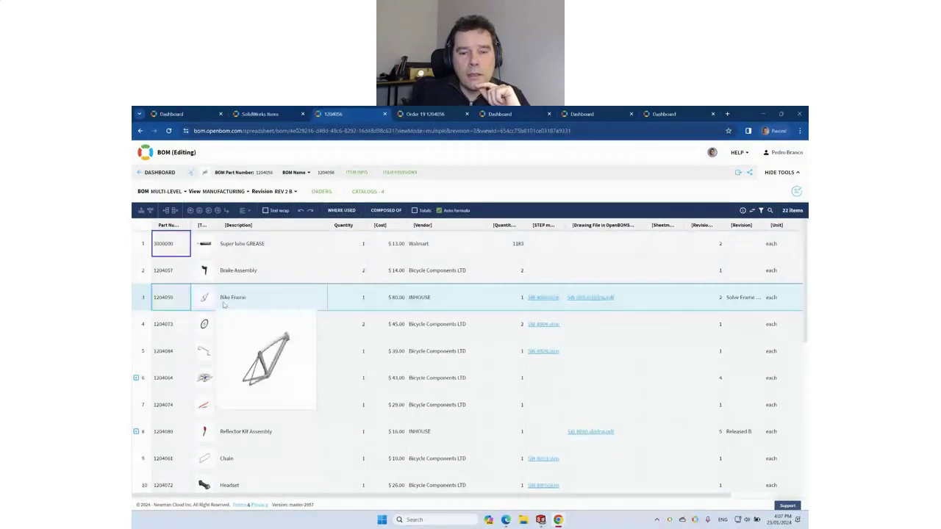
pyautogui.click(595, 298)
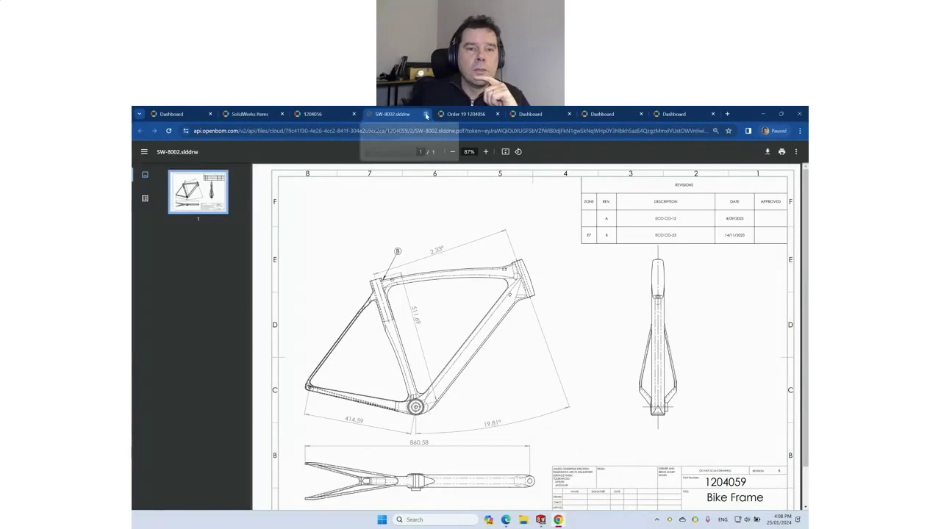
pyautogui.click(425, 113)
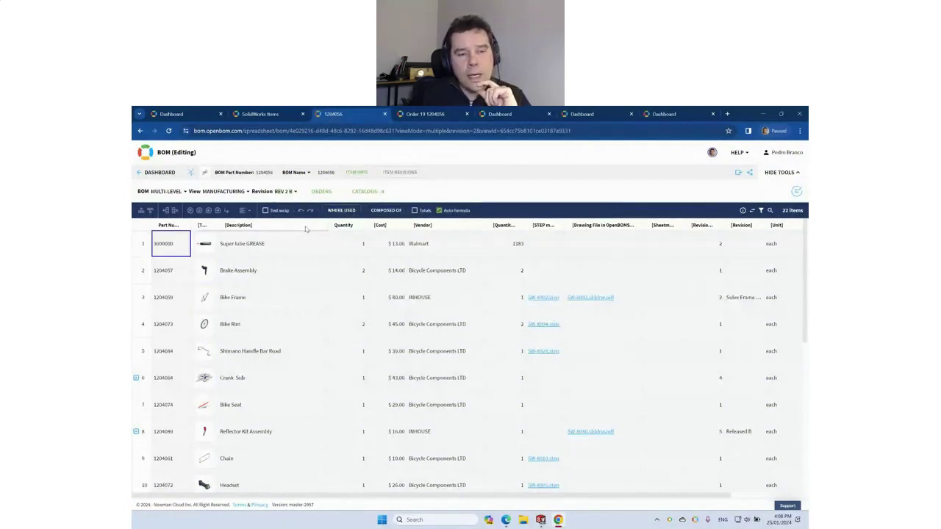
# Step: Check the orders linked to the Rev 2 B BOM and inspect its revision and unit columns
pyautogui.click(324, 192)
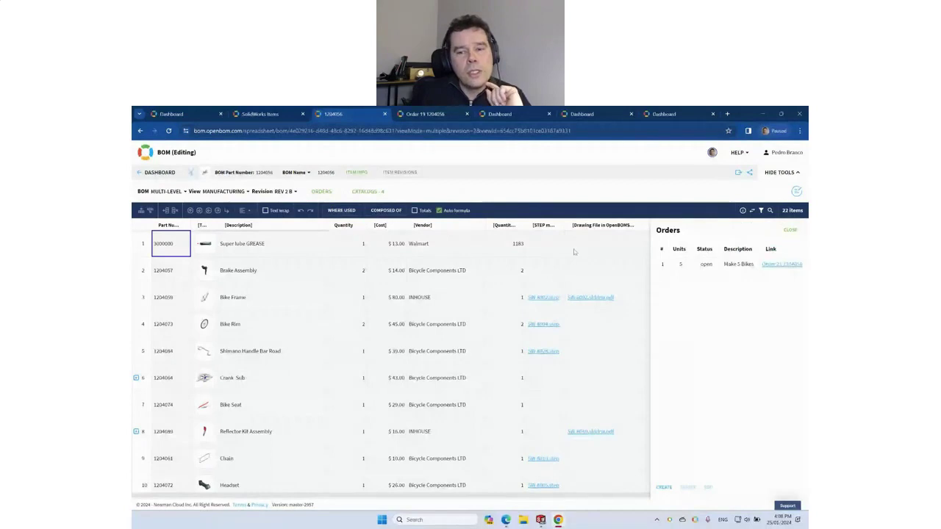
pyautogui.click(790, 230)
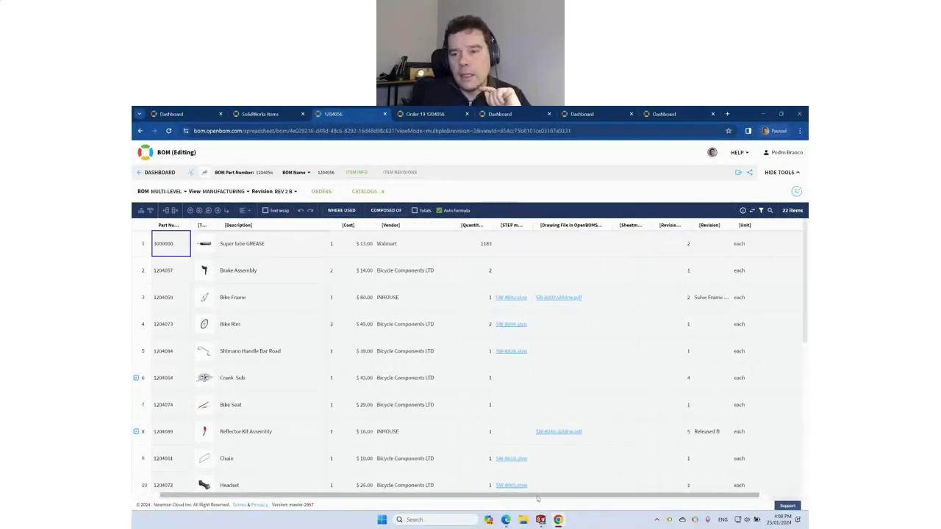
pyautogui.moveTo(539, 496); pyautogui.dragTo(613, 495)
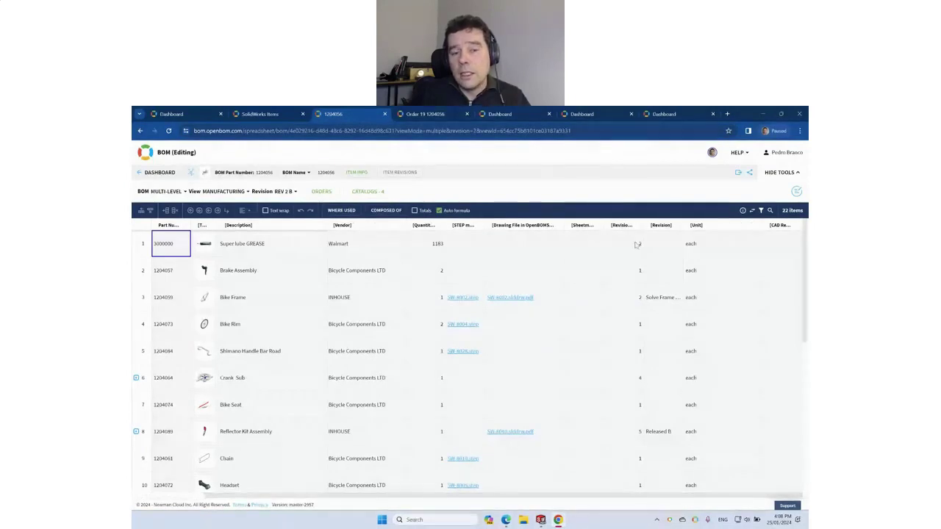
# Step: Go to Order 19 for 1204056 and check its production options and the revisions of the ordered parts
pyautogui.click(414, 118)
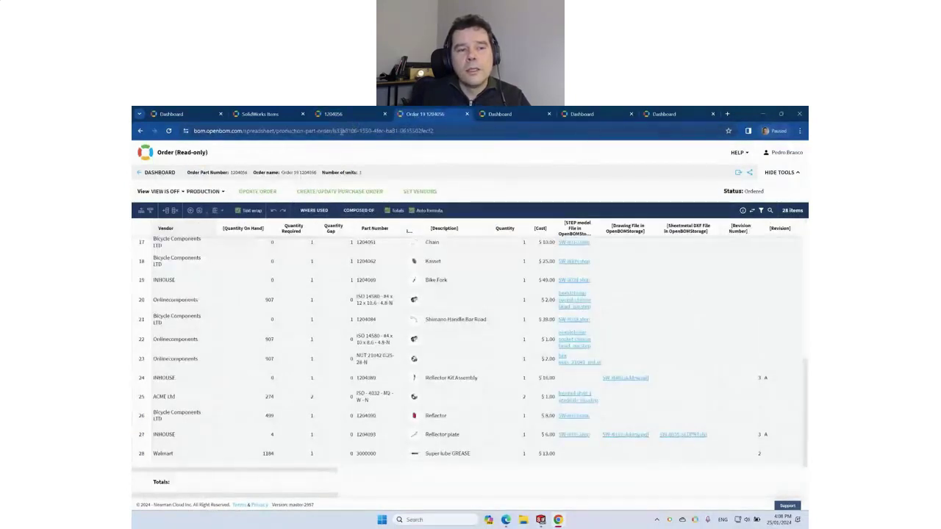
pyautogui.click(215, 191)
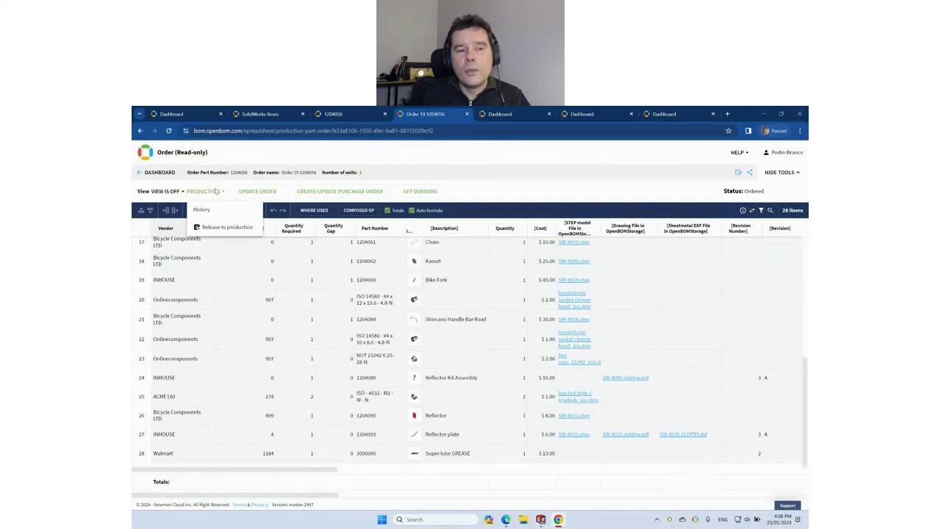
pyautogui.click(218, 159)
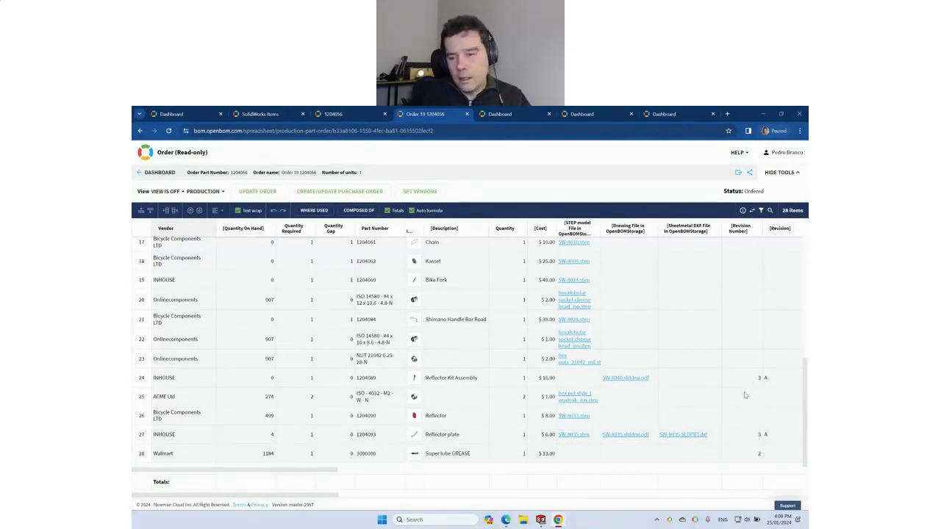
pyautogui.moveTo(748, 369)
pyautogui.mouseDown()
pyautogui.moveTo(753, 388)
pyautogui.moveTo(756, 366)
pyautogui.mouseUp()
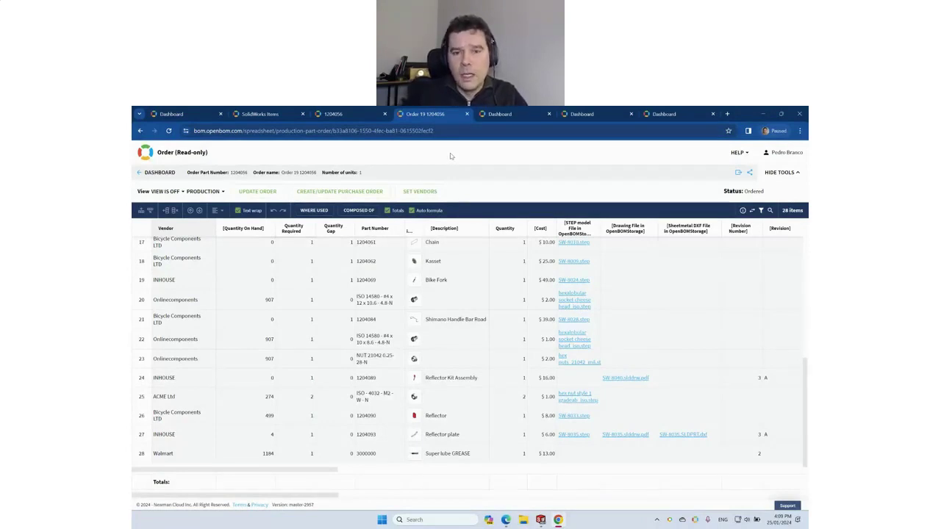
# Step: Open the company administration settings and save them with Enable Change Management switched on
pyautogui.click(515, 117)
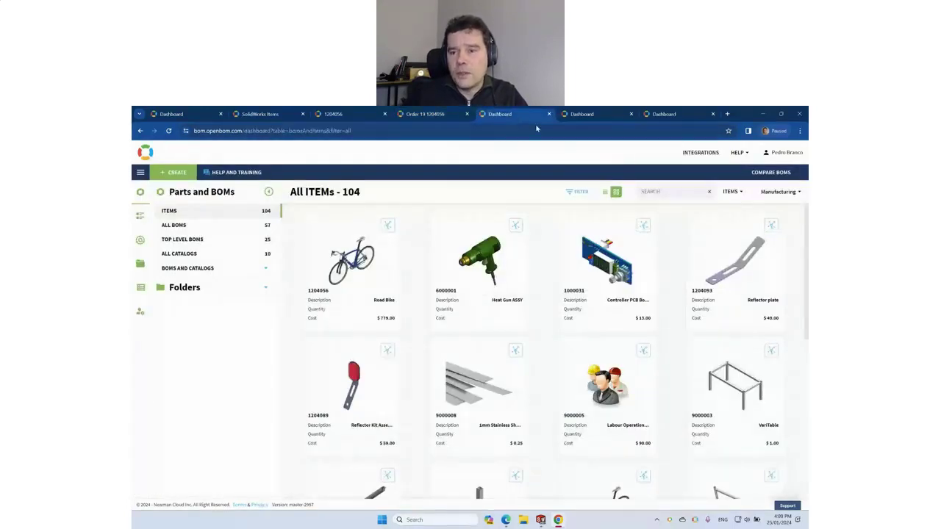
pyautogui.click(786, 152)
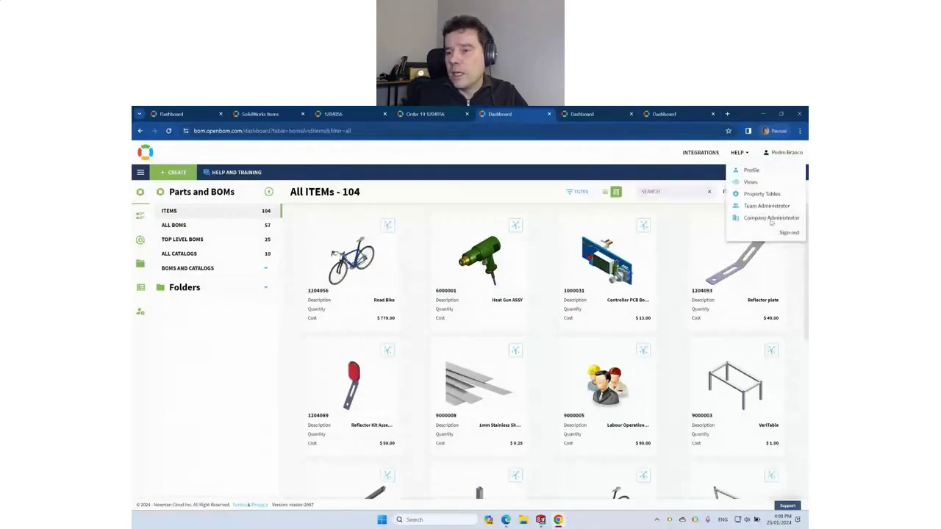
pyautogui.click(771, 218)
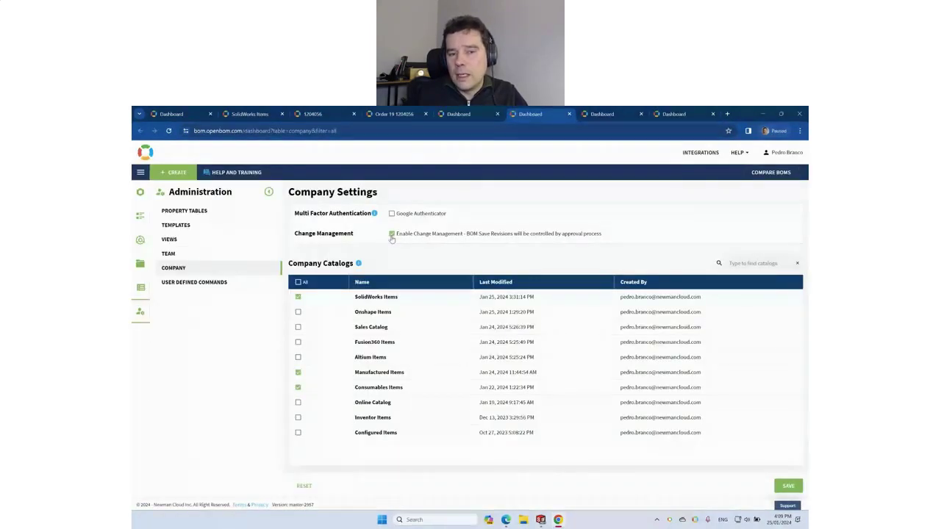
pyautogui.click(788, 486)
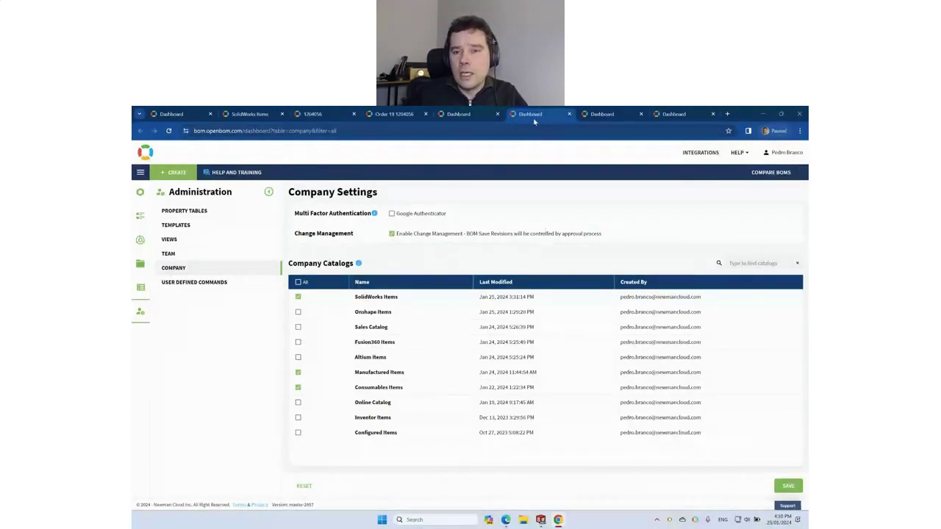
# Step: Show the Change Management settings and look over the blank form for creating a change order template
pyautogui.click(600, 115)
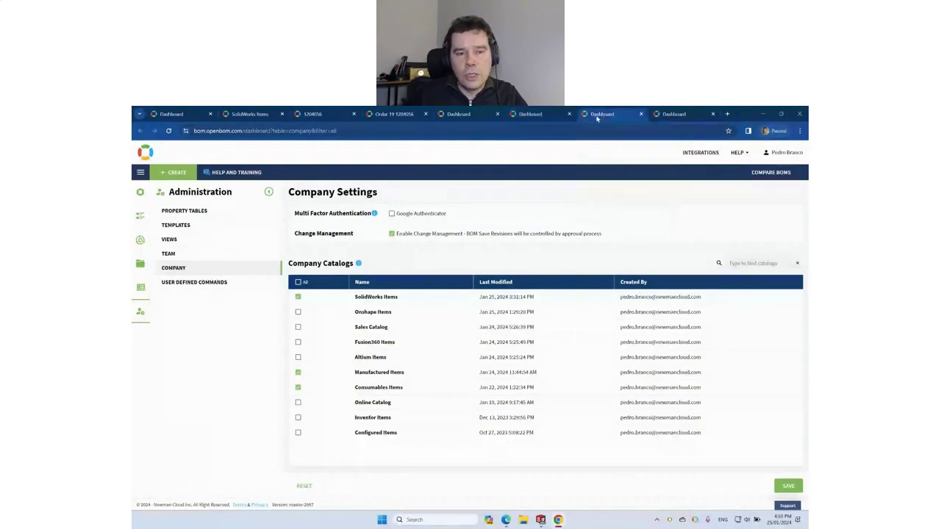
pyautogui.click(140, 241)
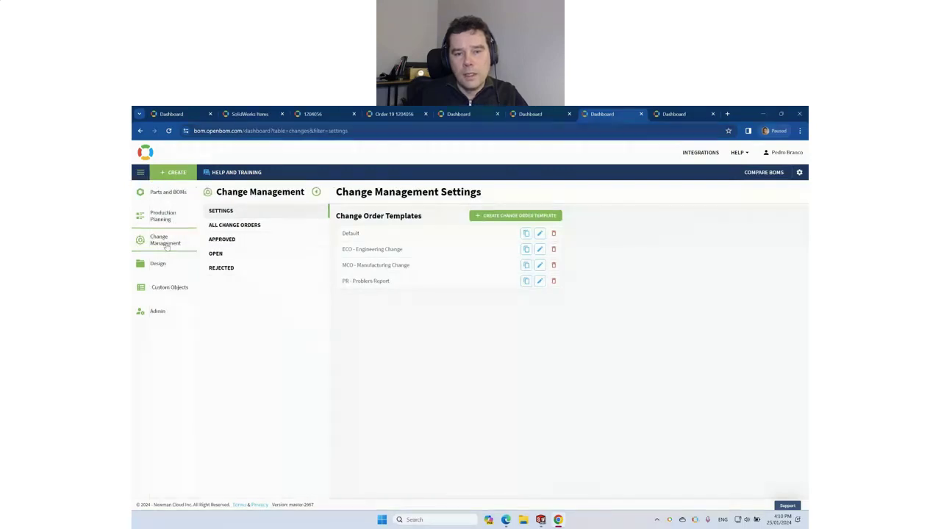
pyautogui.click(166, 247)
pyautogui.click(166, 247)
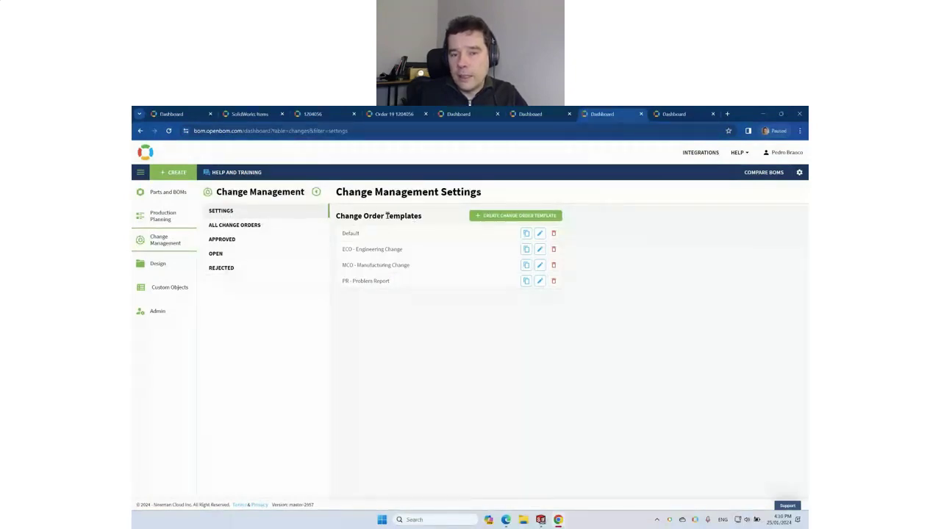
pyautogui.click(516, 216)
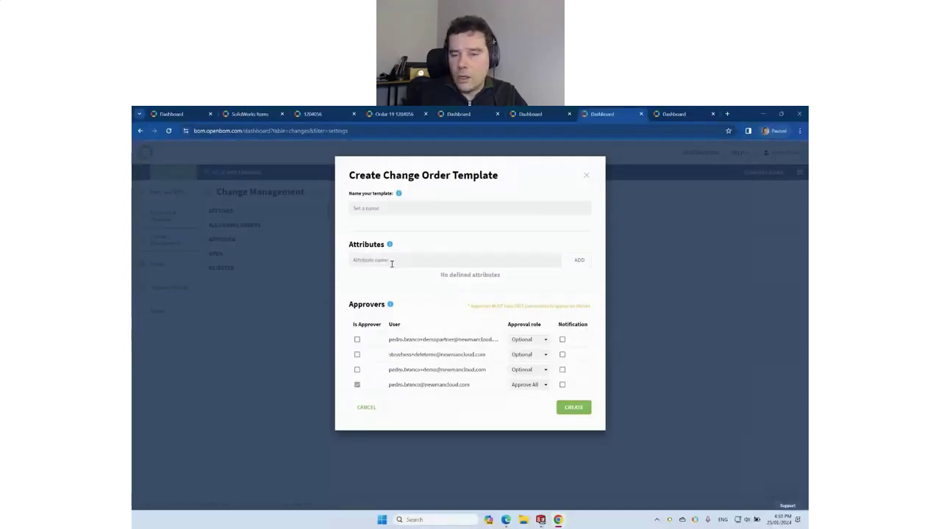
pyautogui.click(587, 179)
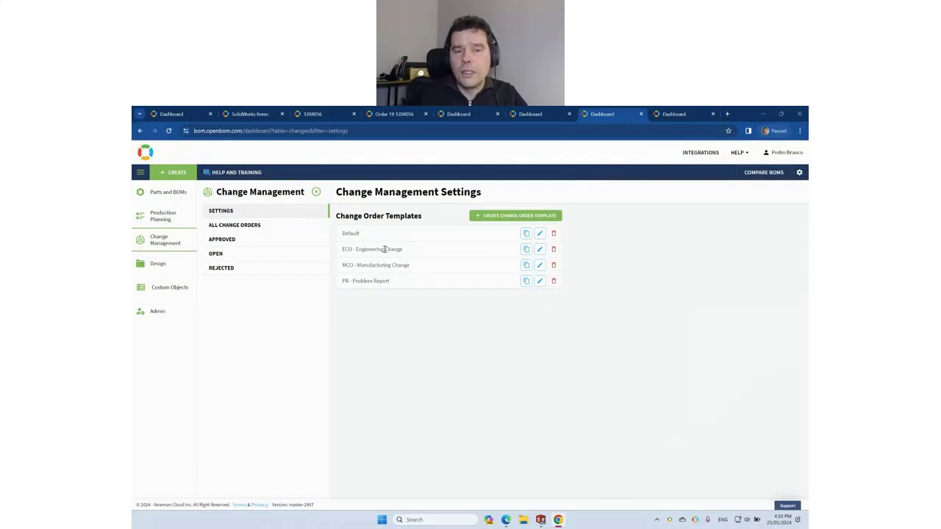
# Step: Review the ECO - Engineering Change template and its approval role options, as well as the MCO - Manufacturing Change template
pyautogui.click(539, 251)
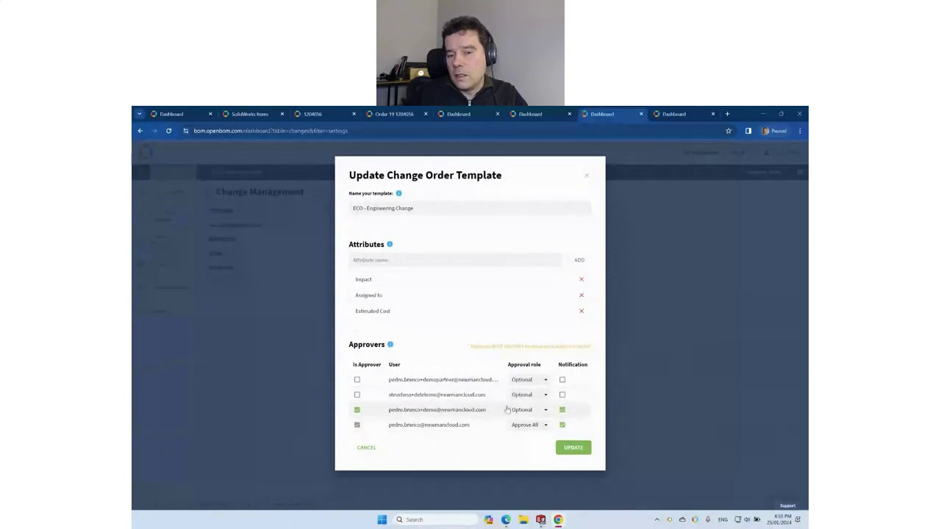
pyautogui.click(544, 411)
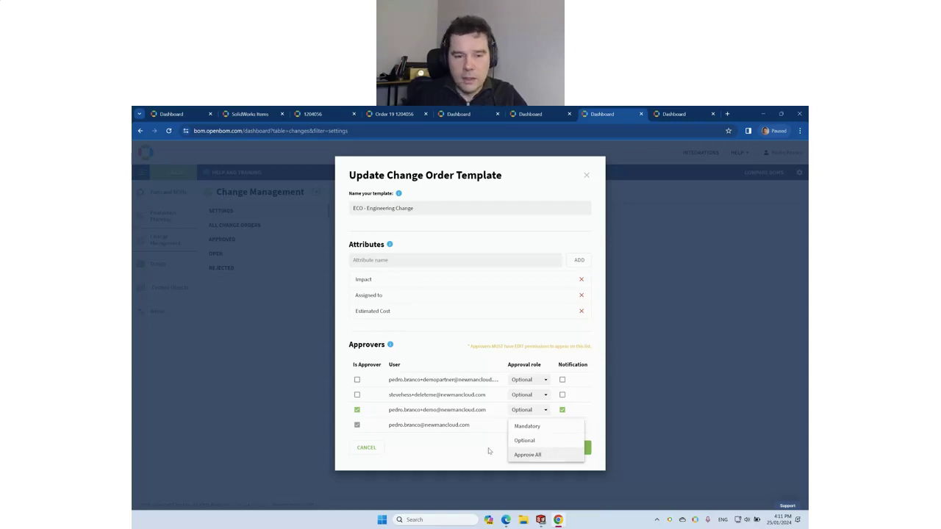
pyautogui.click(468, 452)
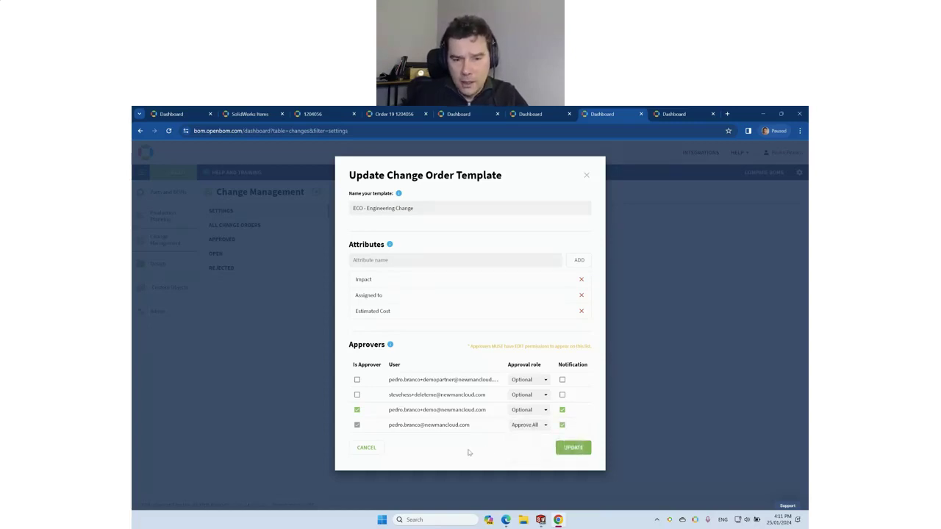
pyautogui.click(366, 447)
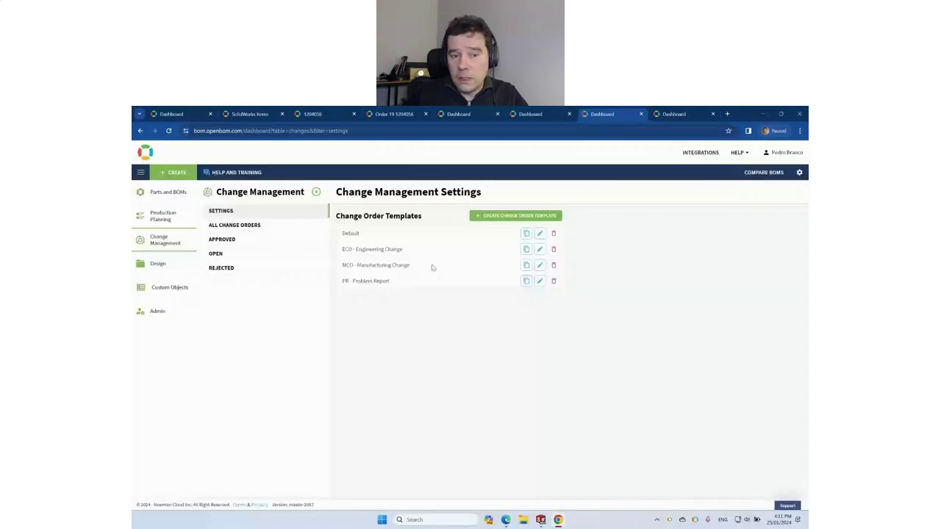
pyautogui.click(541, 266)
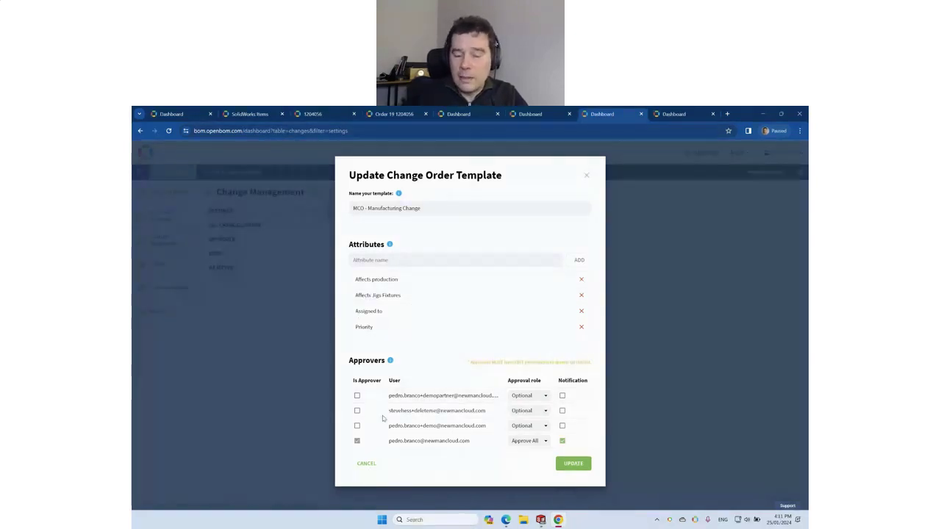
pyautogui.click(366, 464)
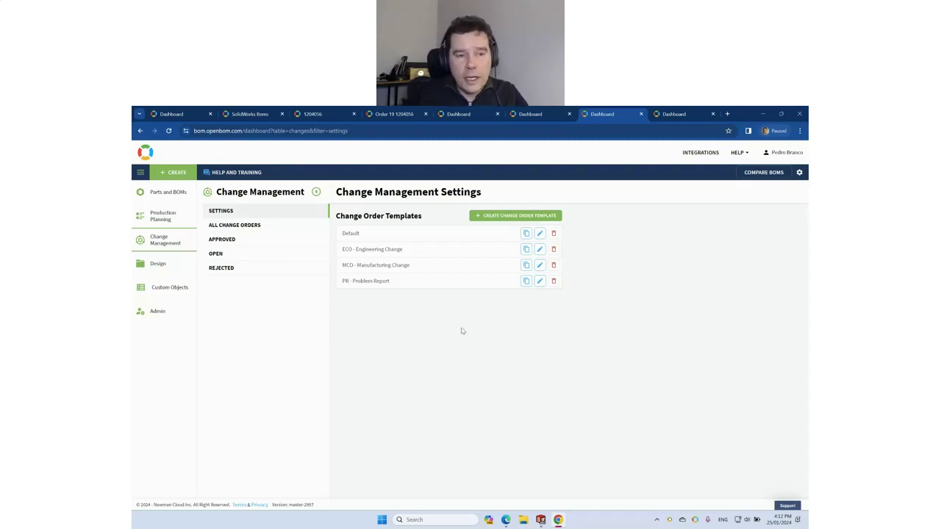
# Step: List the open change orders and filter them by the ECO - Engineering Change template
pyautogui.click(216, 254)
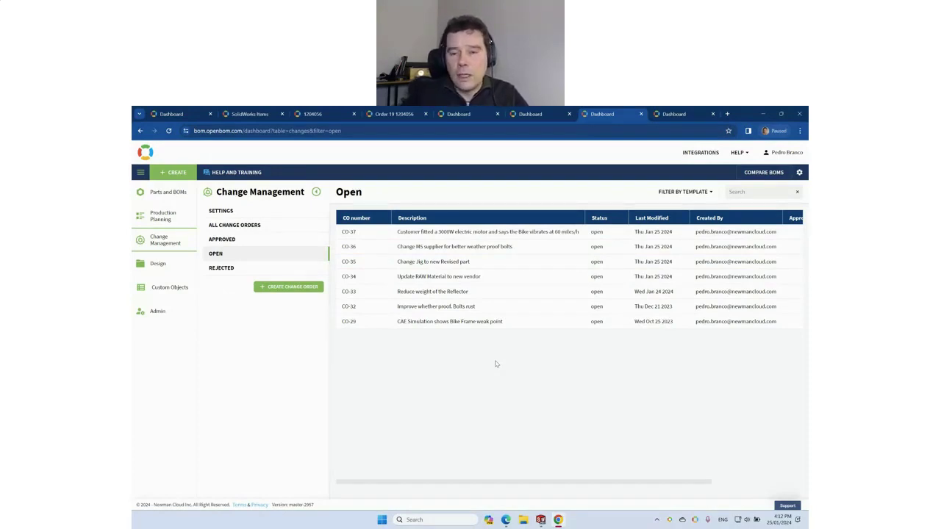
pyautogui.click(217, 255)
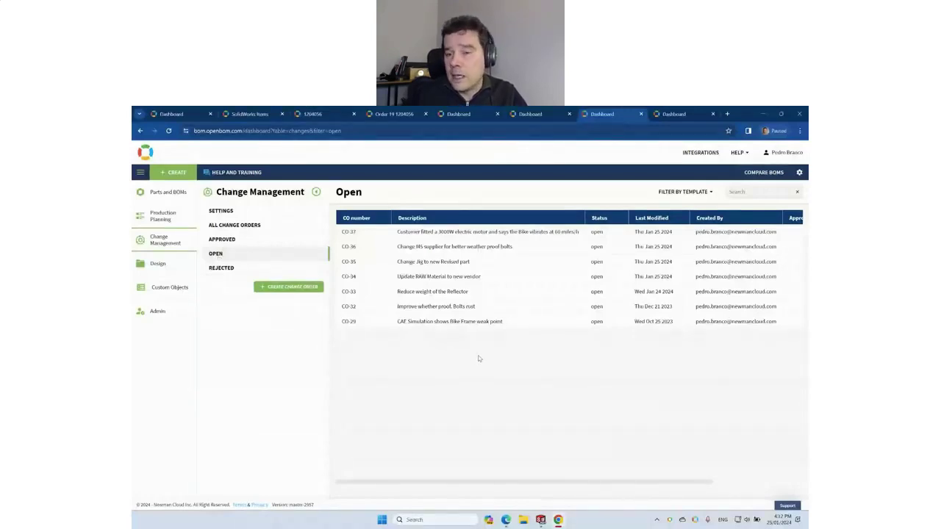
pyautogui.click(699, 193)
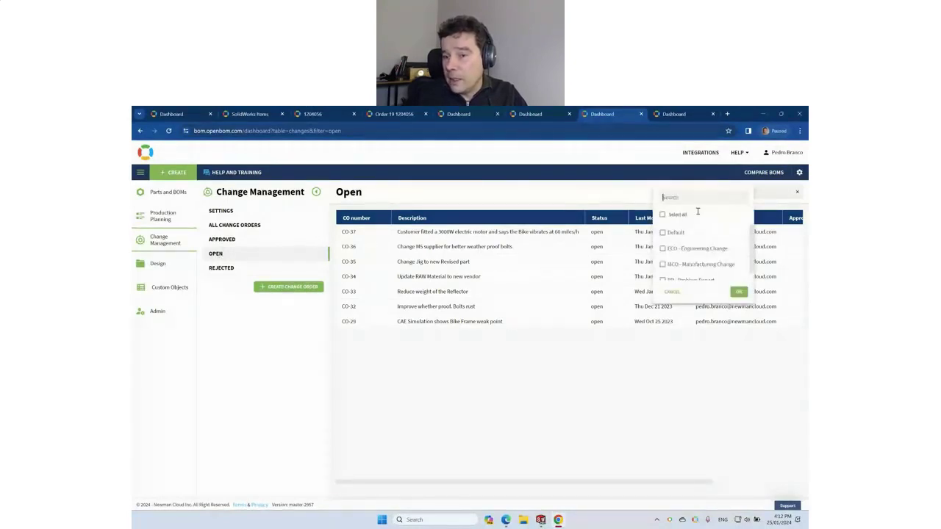
pyautogui.click(662, 249)
pyautogui.click(738, 293)
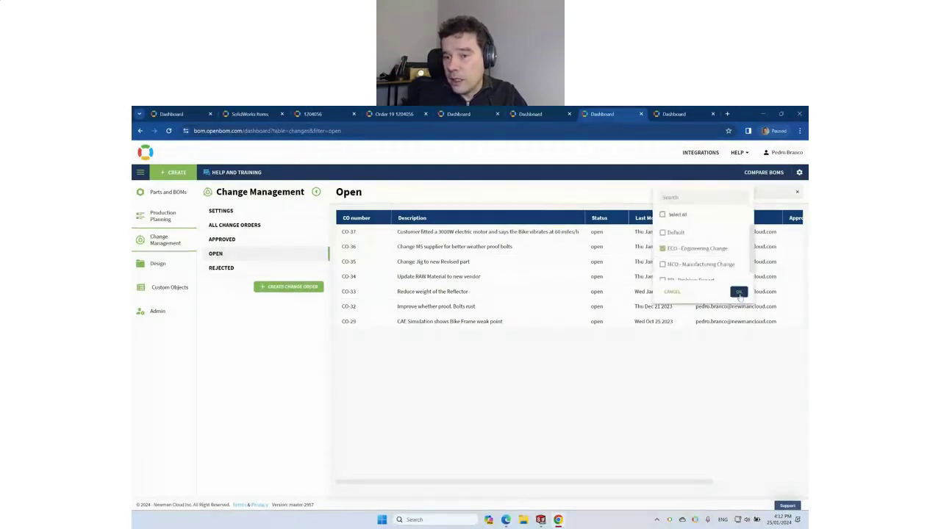
# Step: Switch the template filter on the open change orders to MCO - Manufacturing Change only
pyautogui.click(690, 194)
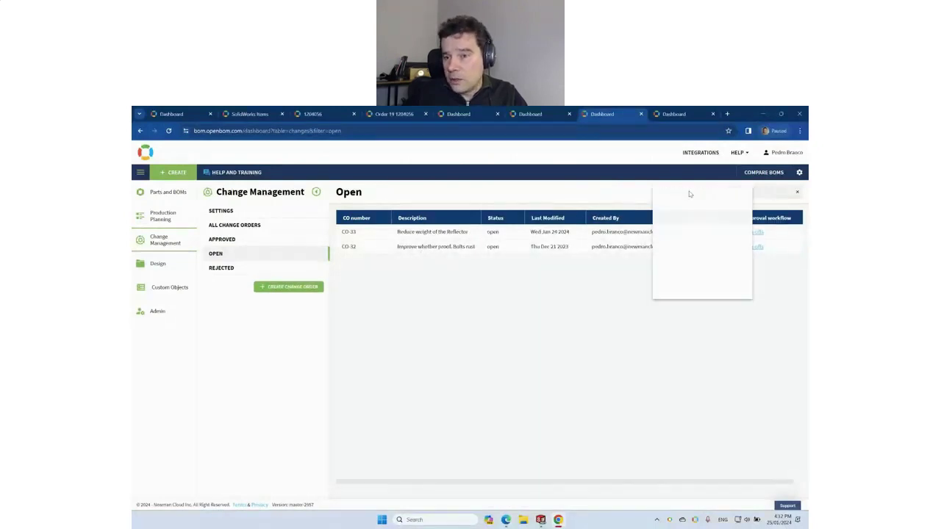
pyautogui.click(662, 248)
pyautogui.click(662, 263)
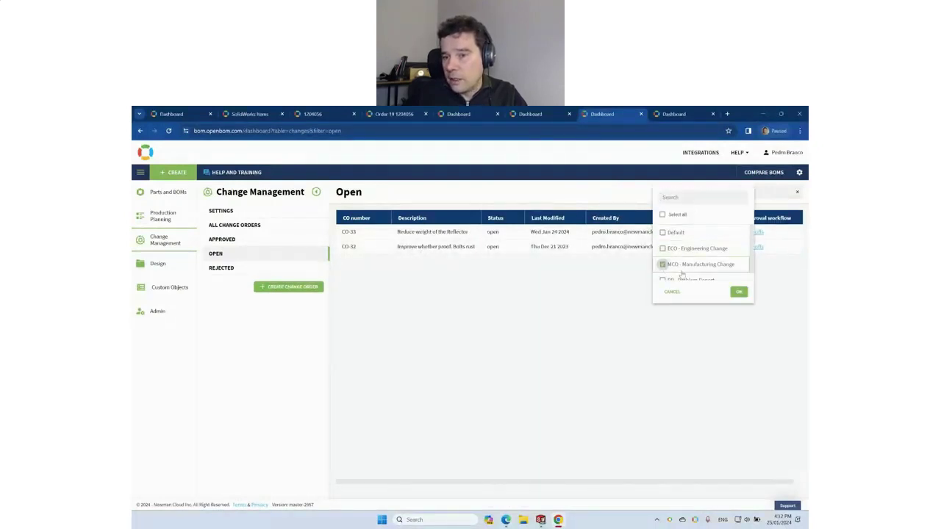
pyautogui.click(739, 291)
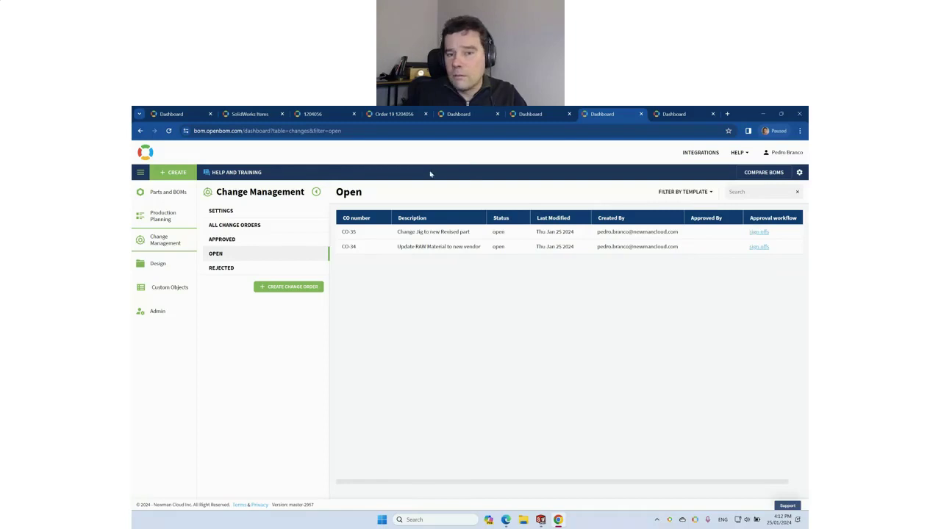
# Step: Switch the template filter on the open change orders to PR - Problem Report only
pyautogui.click(685, 192)
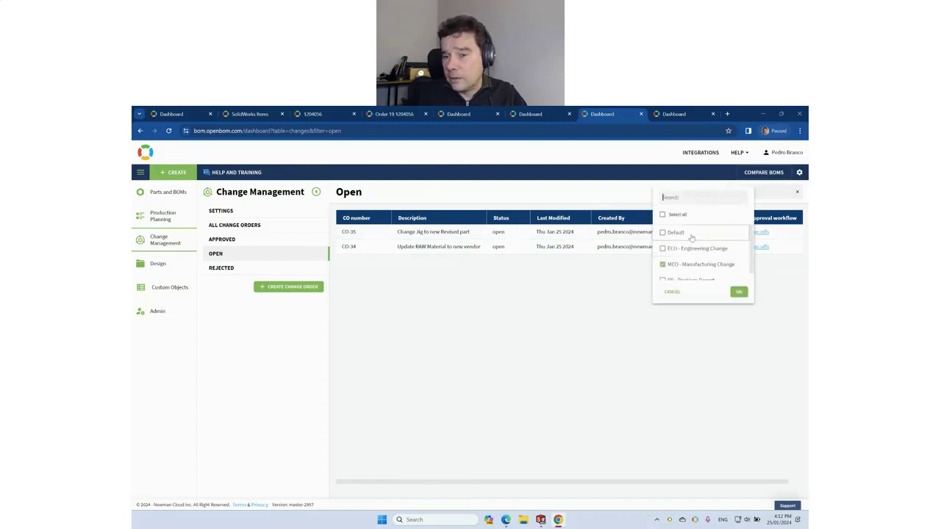
pyautogui.click(662, 264)
pyautogui.click(663, 280)
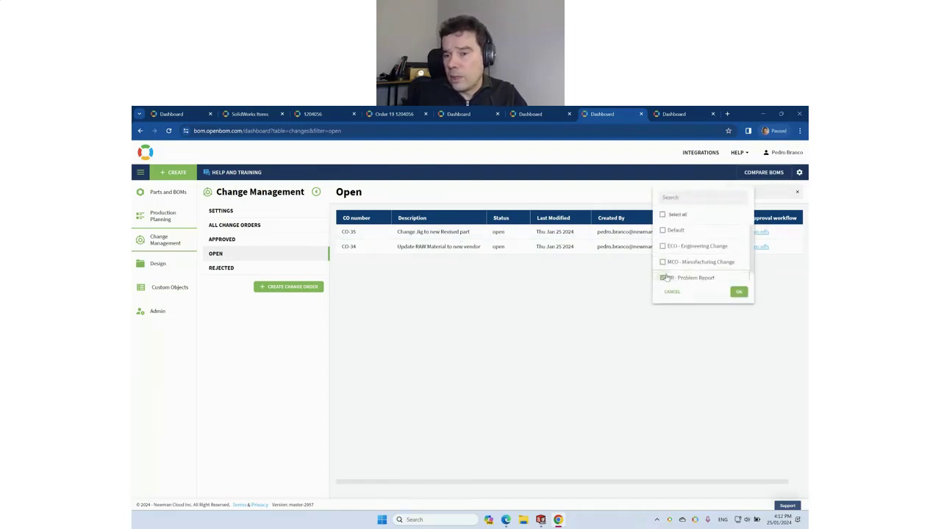
pyautogui.click(739, 292)
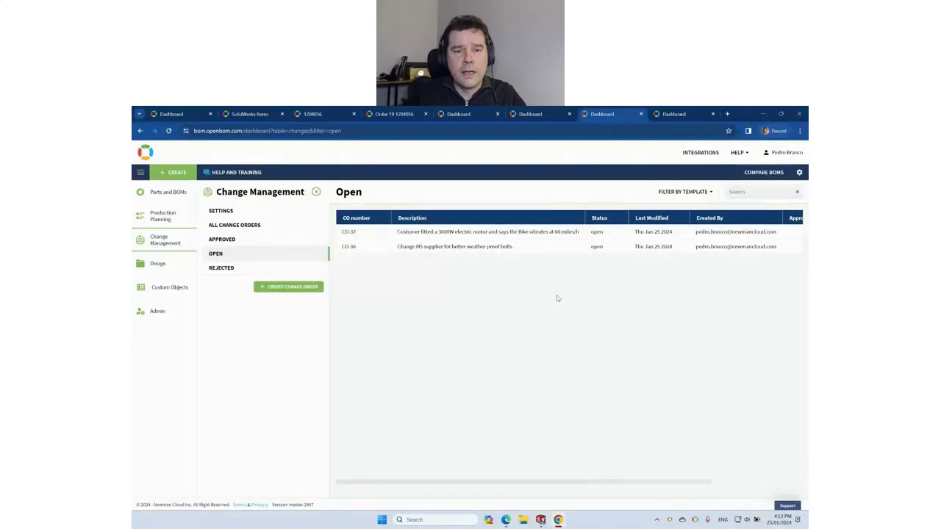
# Step: Add the ECO - Engineering Change and MCO - Manufacturing Change templates to the Problem Report filter on the open change orders
pyautogui.click(682, 192)
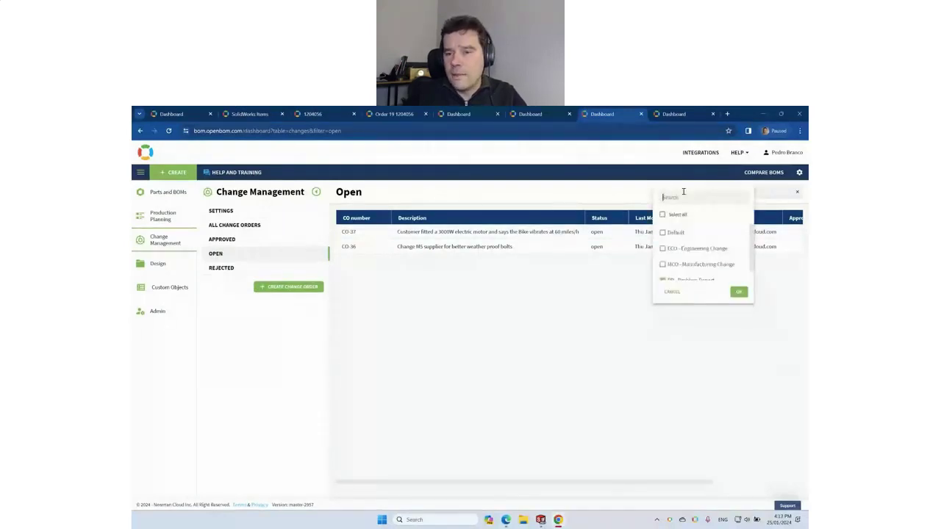
pyautogui.click(662, 248)
pyautogui.click(662, 264)
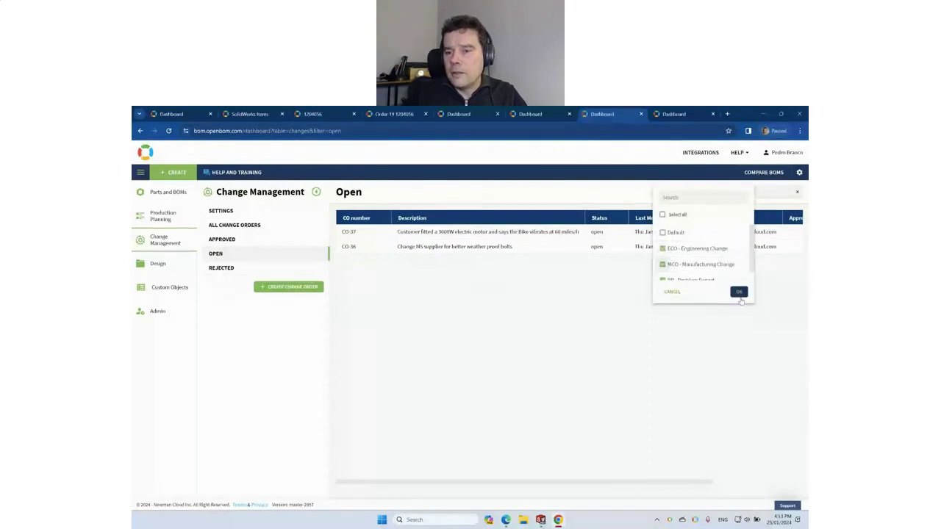
pyautogui.click(739, 293)
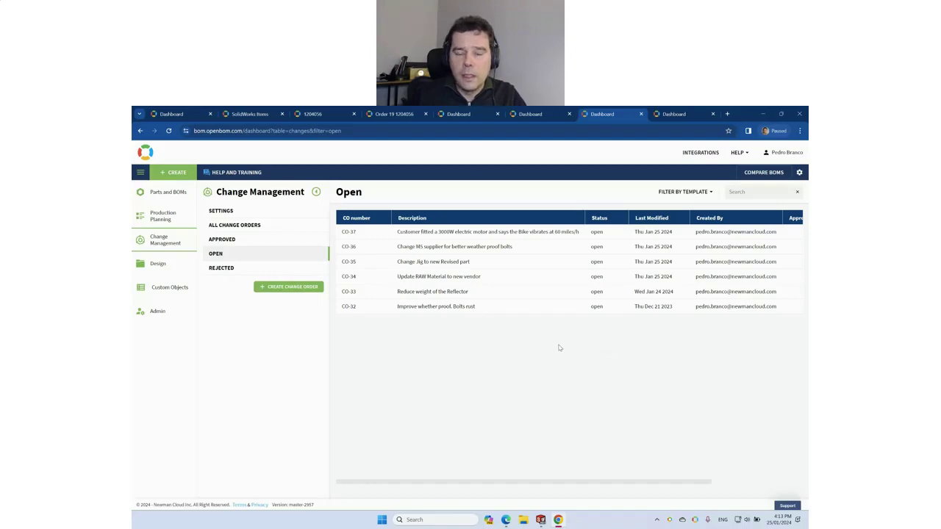
# Step: Display change order CO-33, Reduce weight of the Reflector, and open its approval workflow to examine the change requests
pyautogui.click(422, 294)
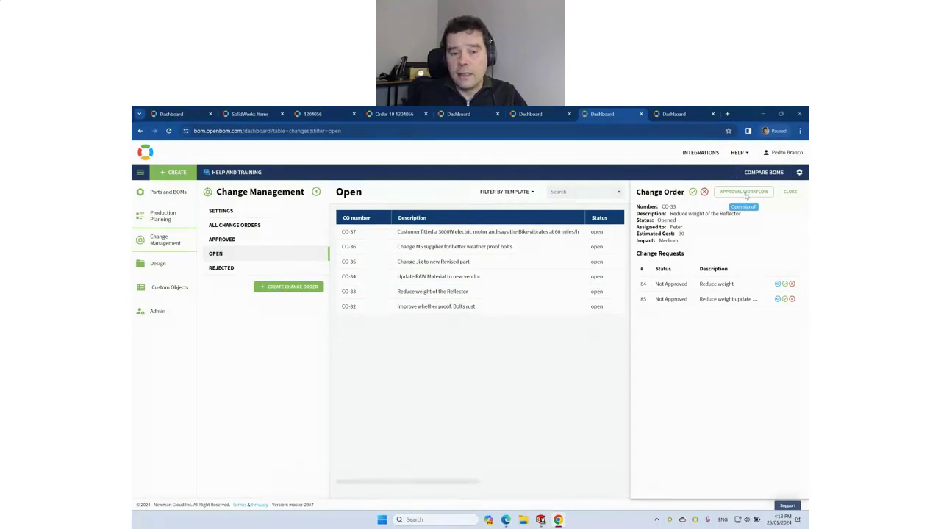
pyautogui.click(743, 193)
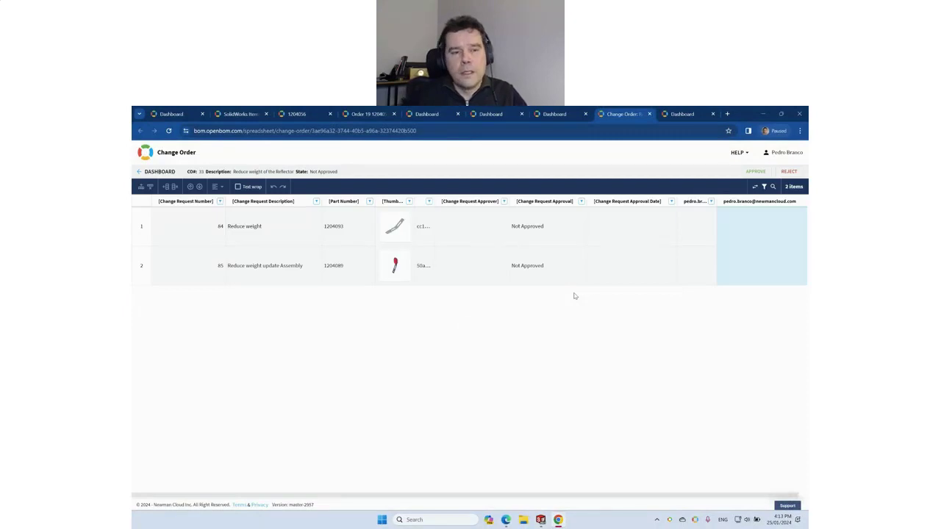
pyautogui.moveTo(396, 238)
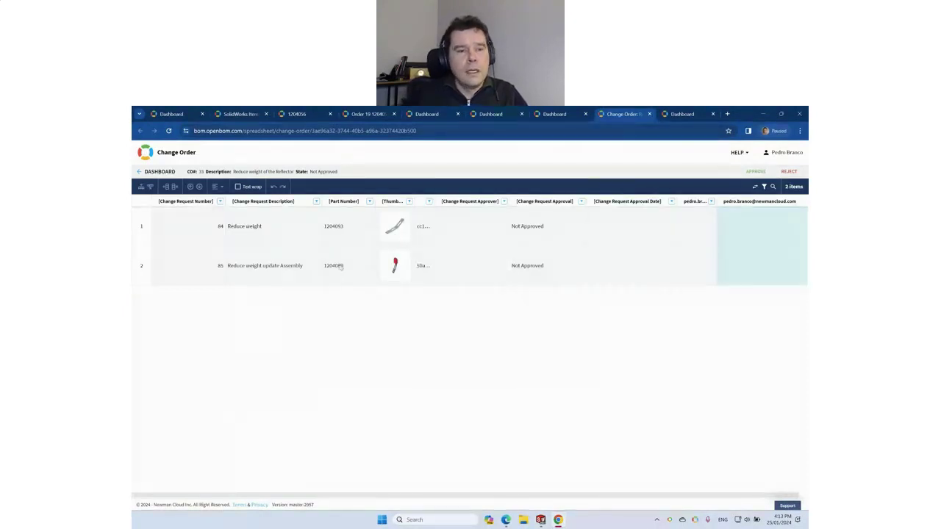
# Step: Look up where part 1204093 of the Reduce weight request is used and open its parent BOM 1204089
pyautogui.click(273, 236)
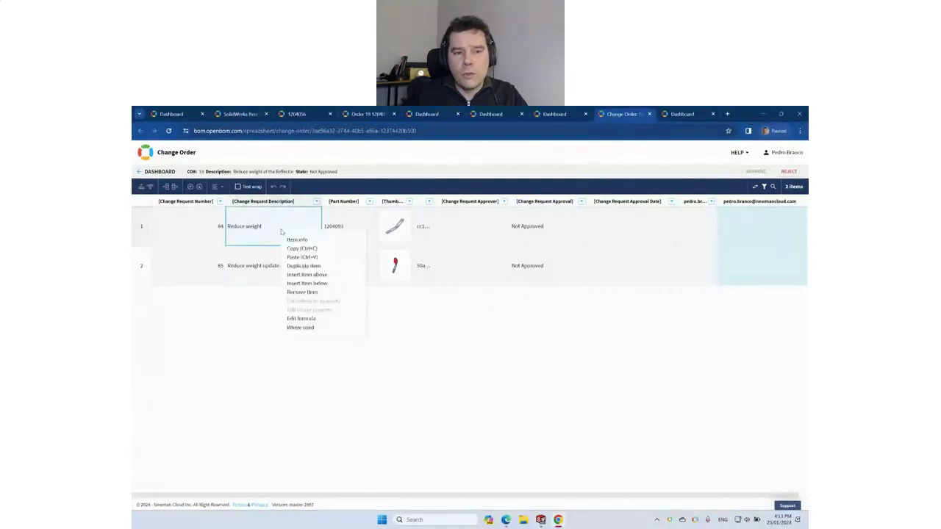
pyautogui.click(325, 327)
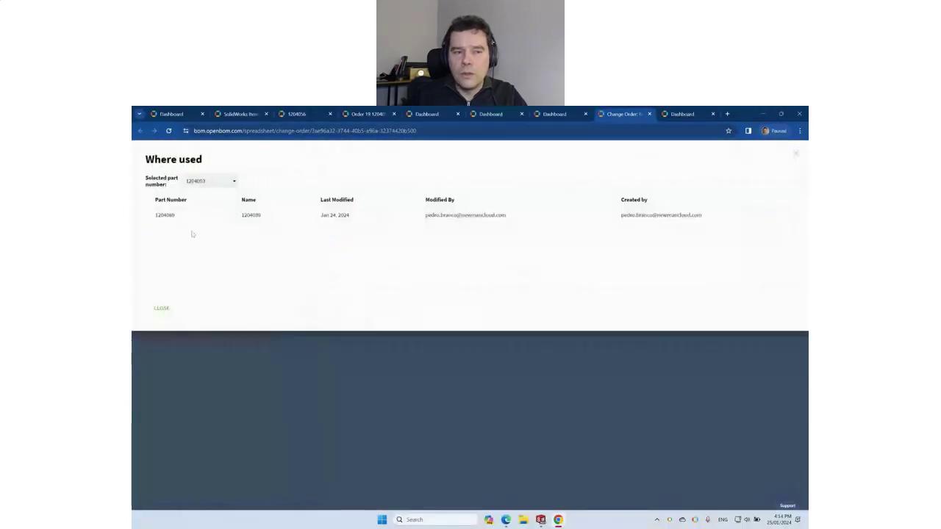
pyautogui.click(166, 219)
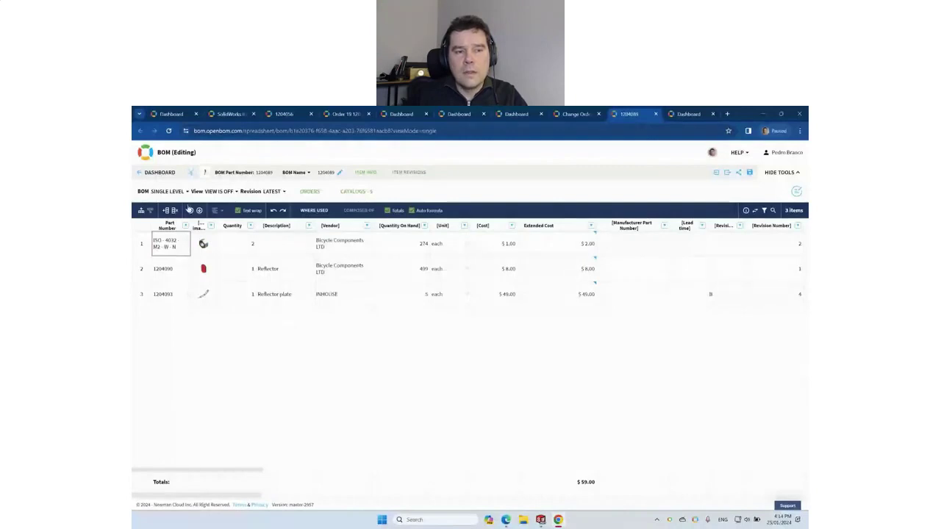
# Step: Open the graphical tree view of BOM 1204089 and set its tree type to Incremental
pyautogui.click(191, 175)
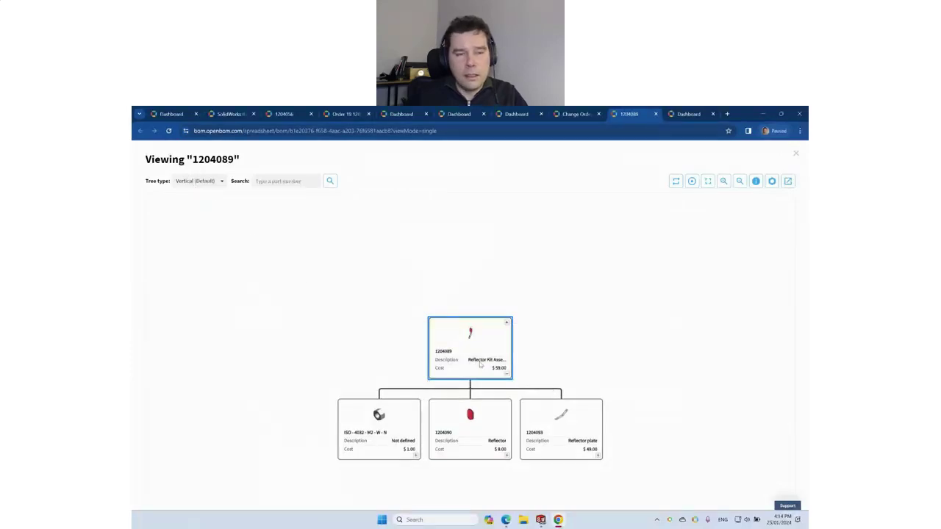
pyautogui.click(201, 182)
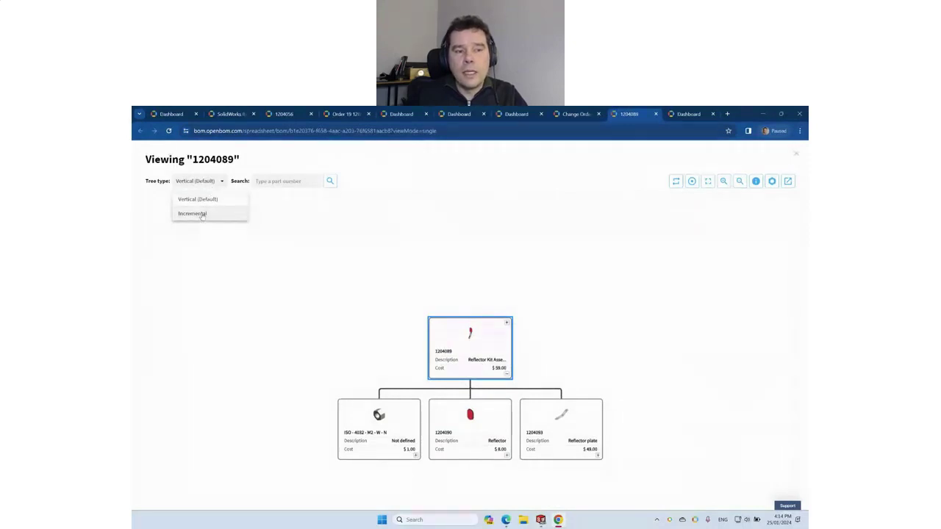
pyautogui.click(193, 213)
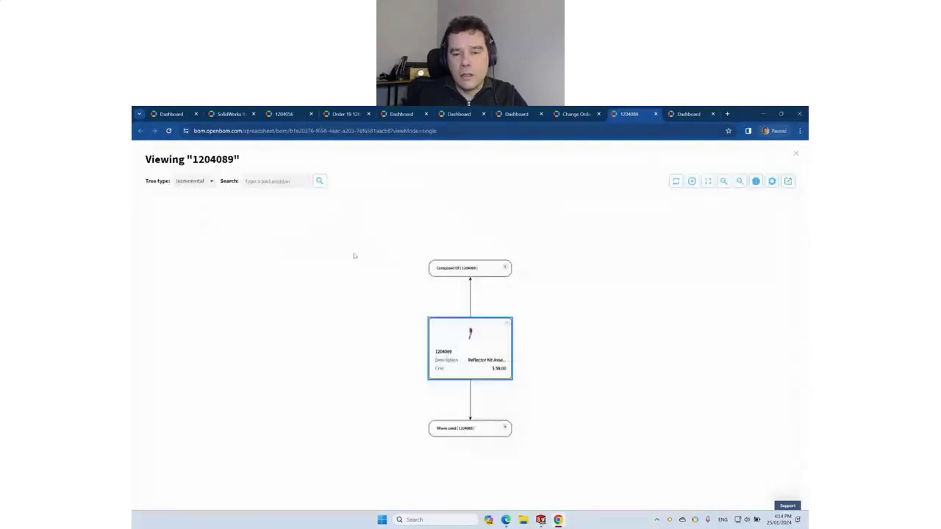
# Step: Spread out the tree nodes of 1204089 and expand its Where used and Composed Of branches
pyautogui.moveTo(459, 358); pyautogui.dragTo(217, 358)
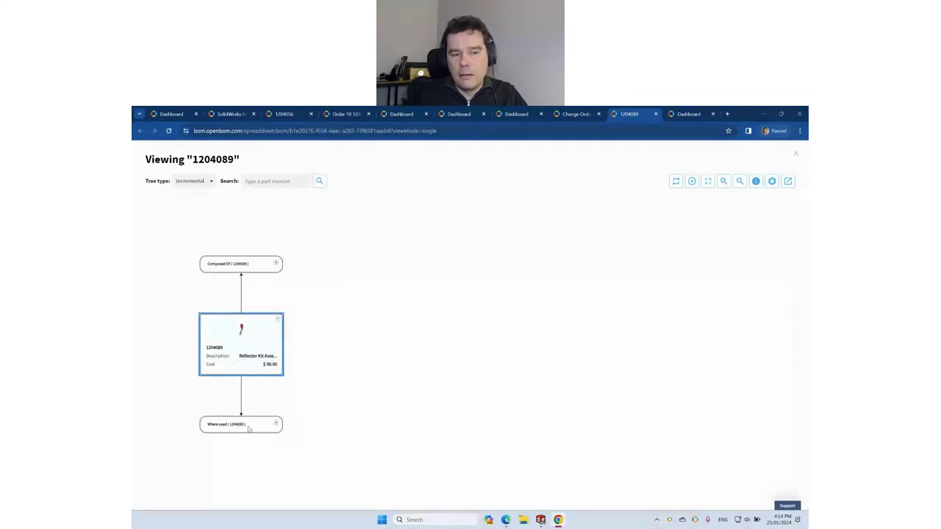
pyautogui.moveTo(248, 429); pyautogui.dragTo(357, 342)
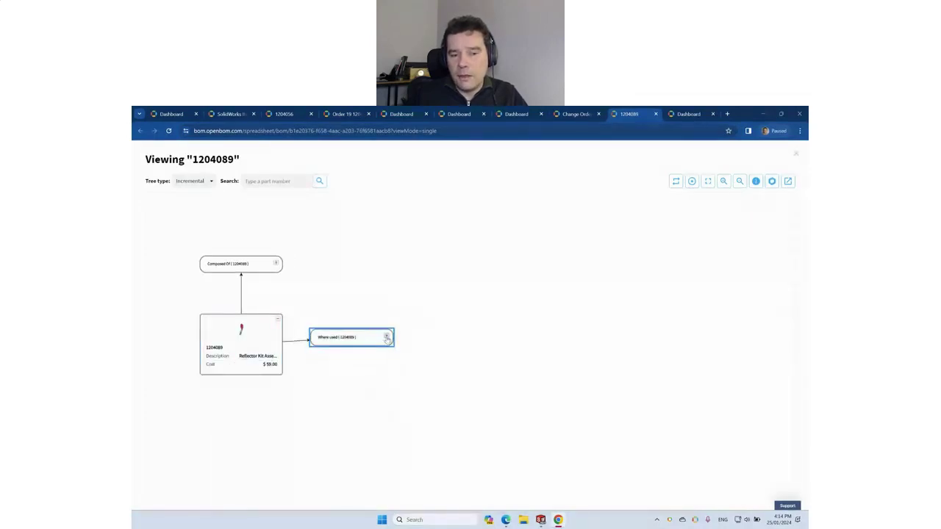
pyautogui.click(387, 337)
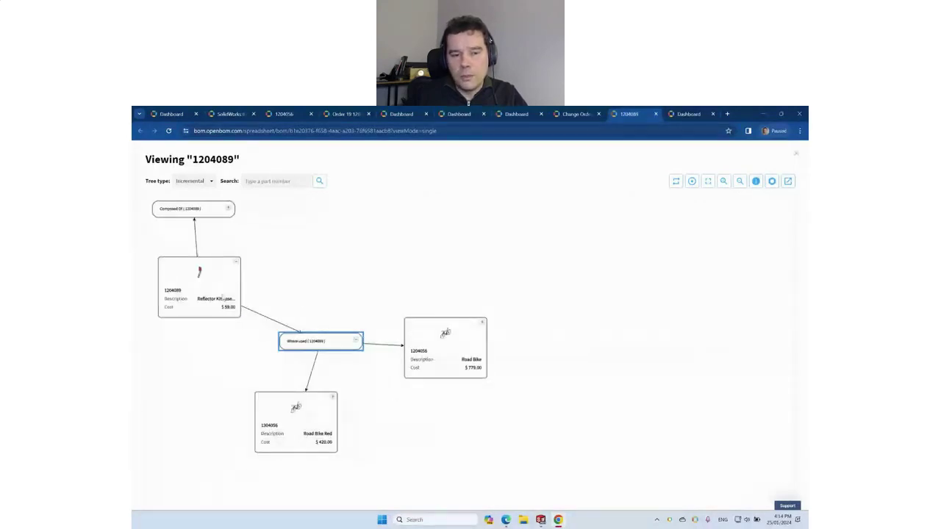
pyautogui.moveTo(333, 347); pyautogui.dragTo(451, 334)
pyautogui.moveTo(385, 334); pyautogui.dragTo(458, 351)
pyautogui.moveTo(361, 268); pyautogui.dragTo(252, 381)
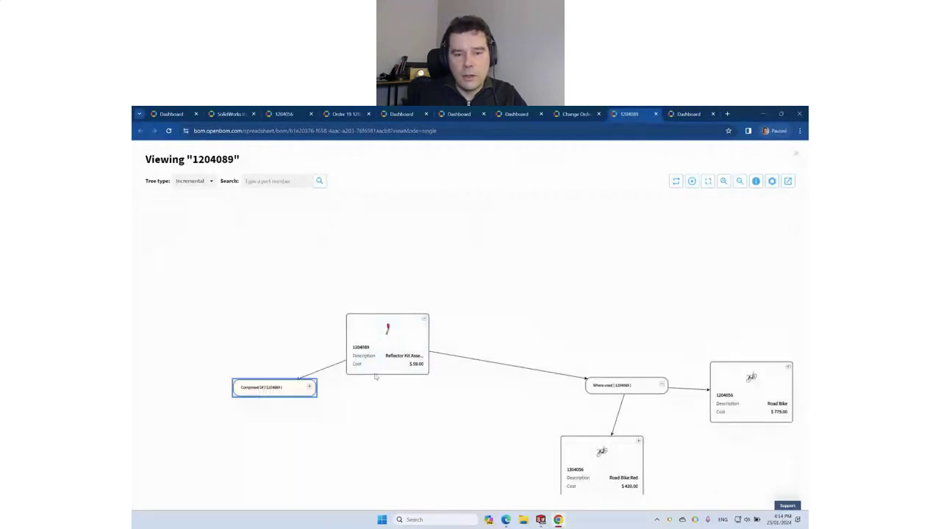
pyautogui.click(310, 306)
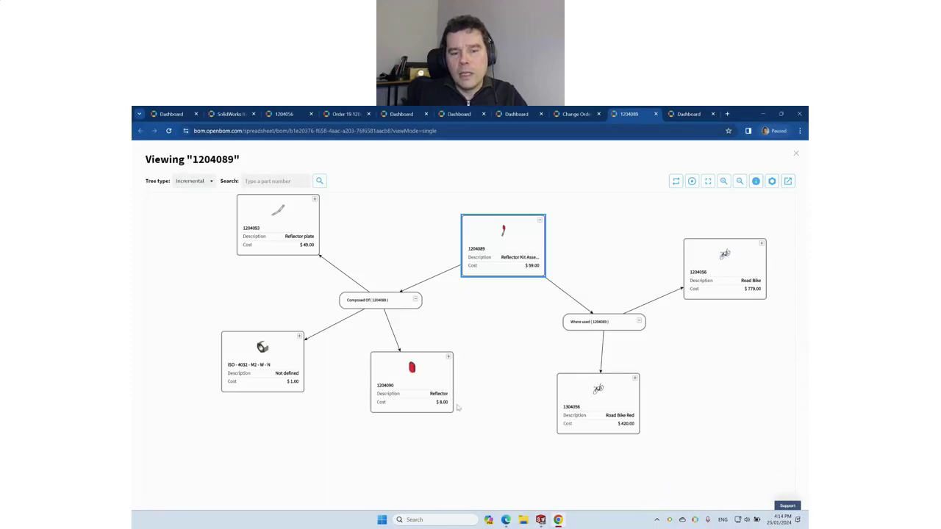
# Step: Show the item information in the tree view and examine the properties of the Reflector, part 1204090
pyautogui.click(757, 182)
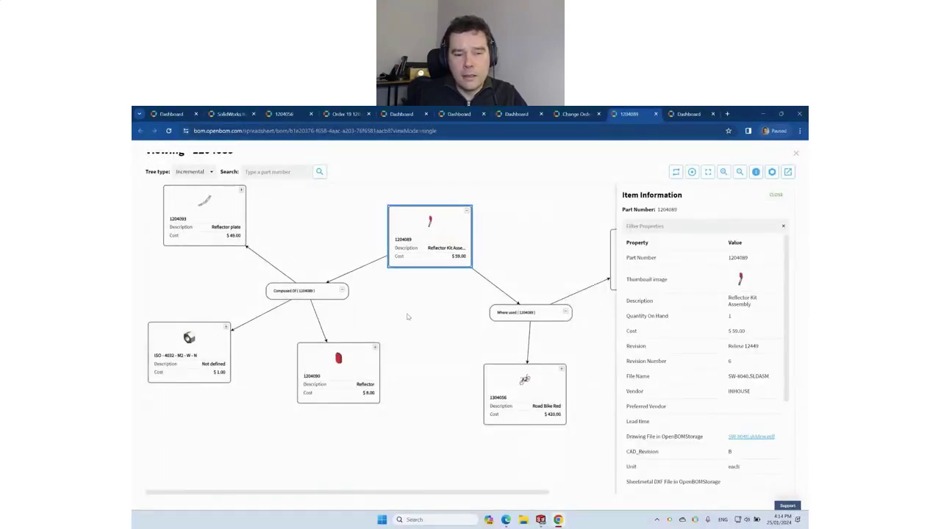
pyautogui.click(357, 372)
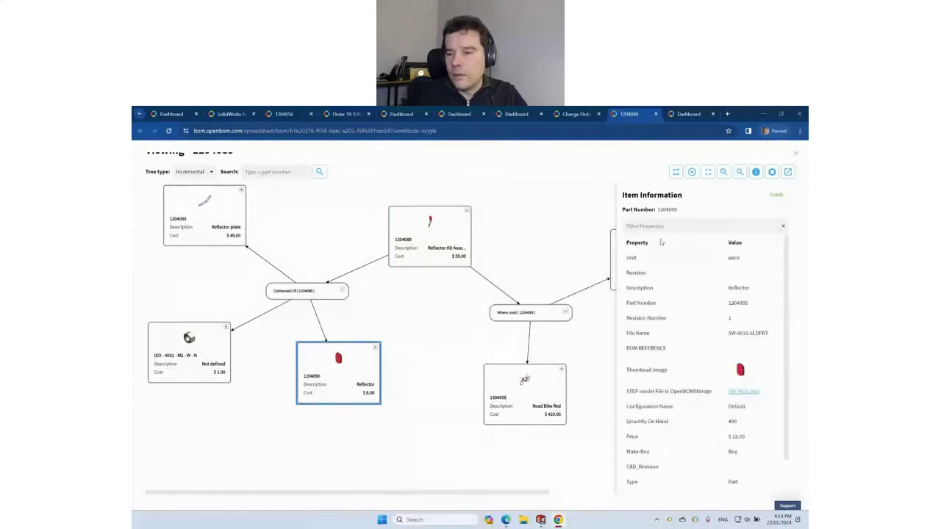
pyautogui.scroll(-1, 705, 346)
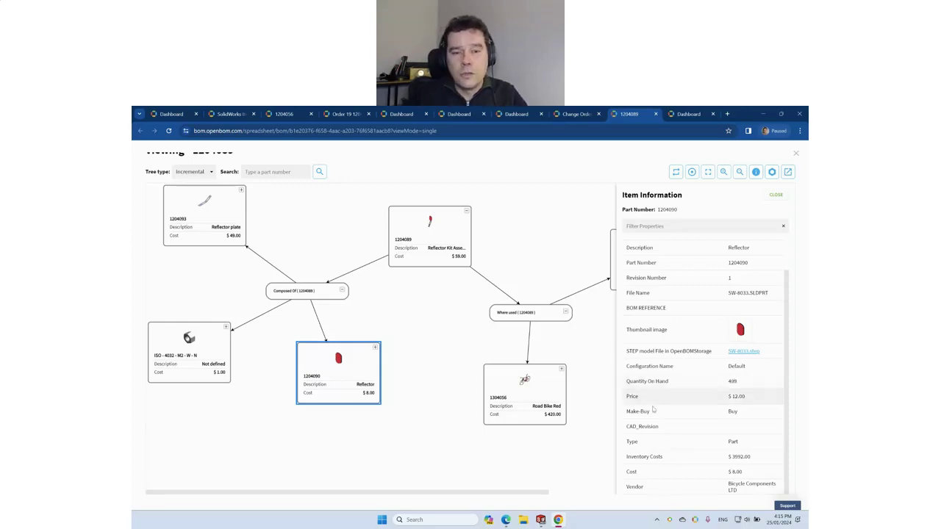
pyautogui.scroll(1, 430, 386)
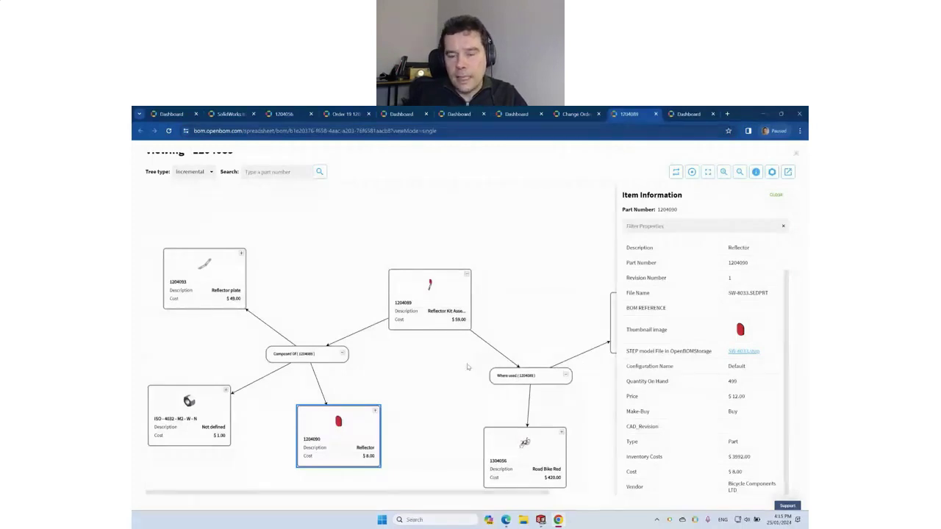
pyautogui.scroll(-1, 459, 370)
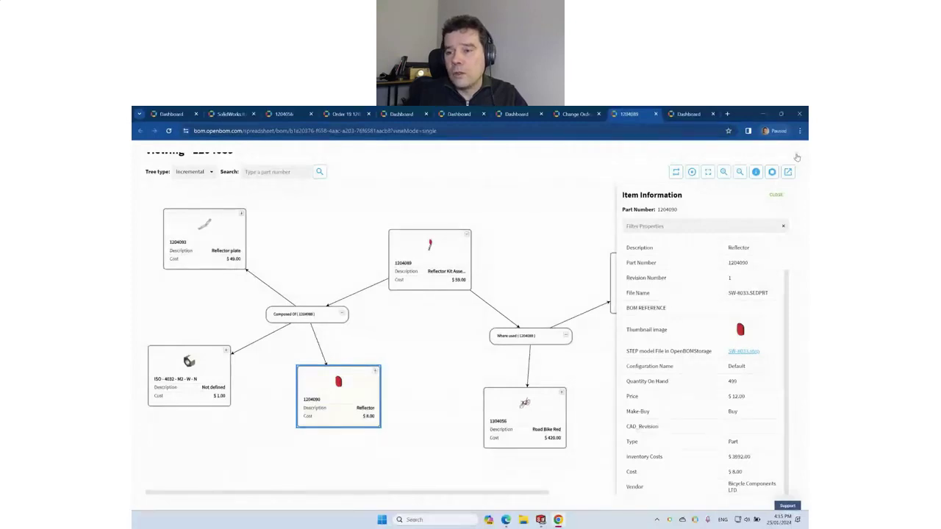
# Step: Return to the CO-33 change requests, closing the tree view, BOM 1204089 and the Where used list
pyautogui.click(796, 157)
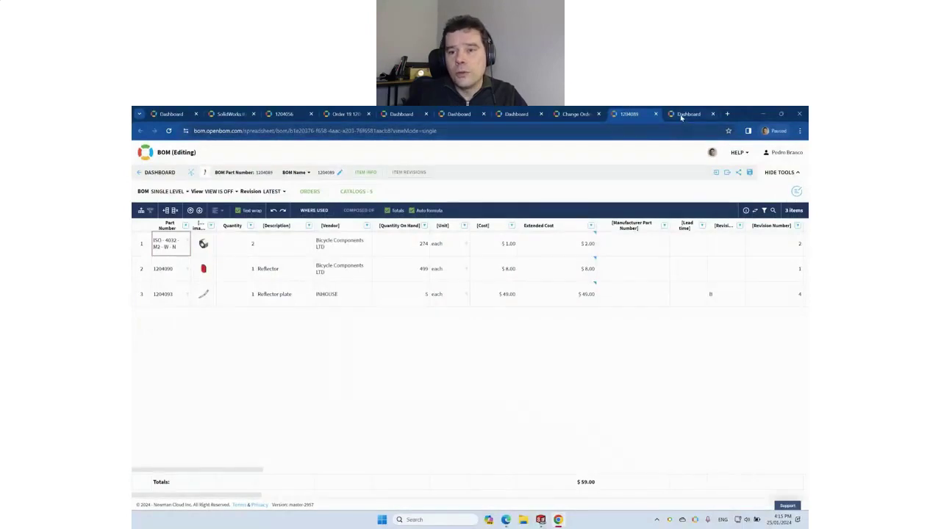
pyautogui.click(655, 115)
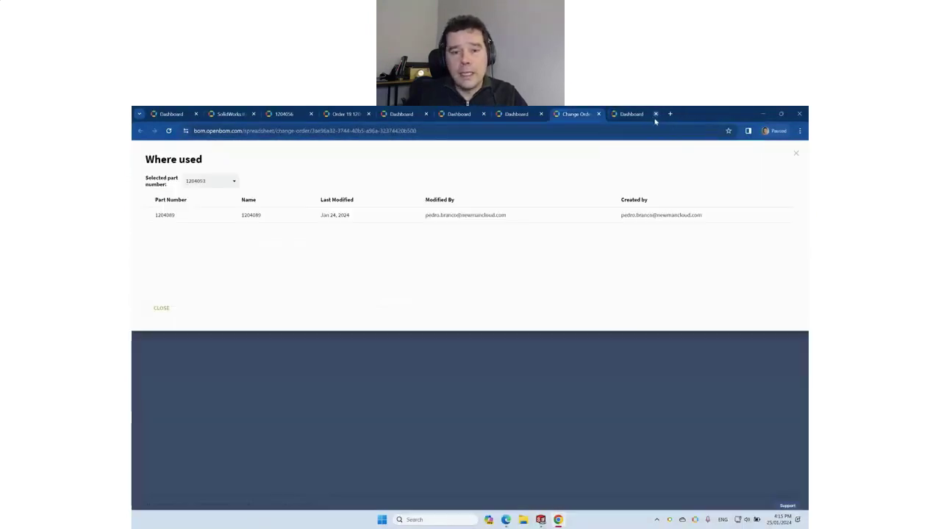
pyautogui.click(160, 309)
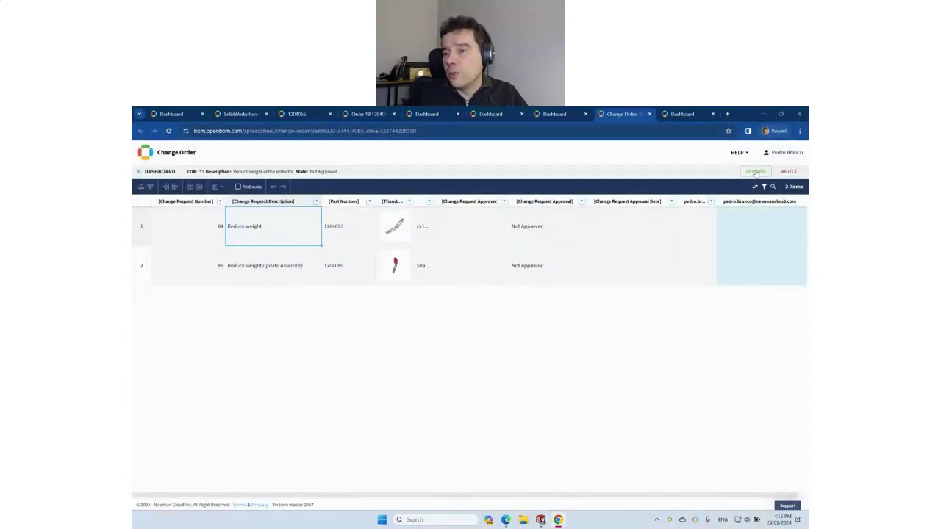
# Step: Display the Accept and Reject choices in the approver's column for the Reduce weight request without choosing either
pyautogui.click(700, 224)
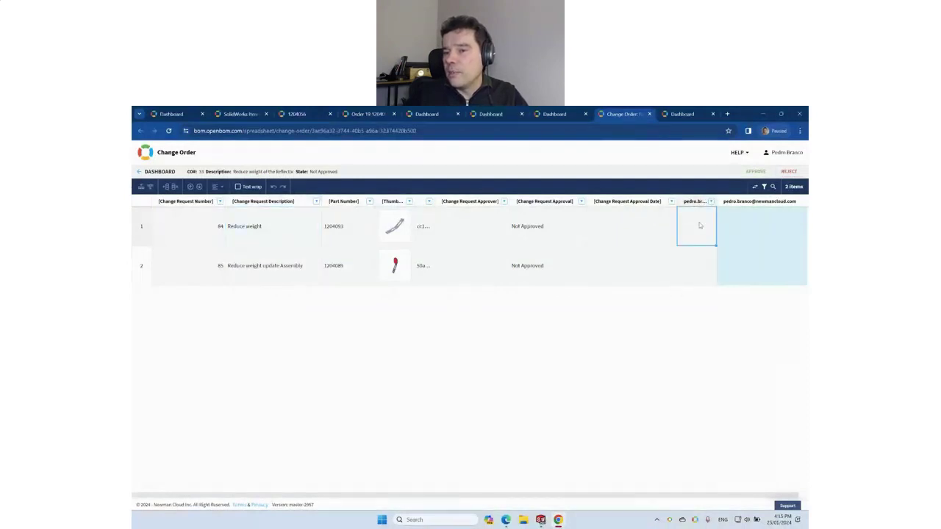
pyautogui.doubleClick(748, 230)
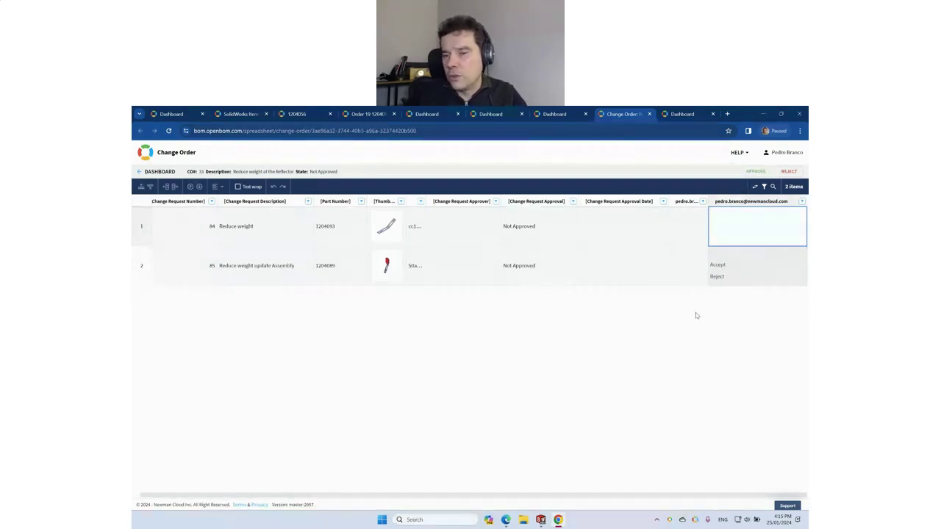
pyautogui.press('Escape')
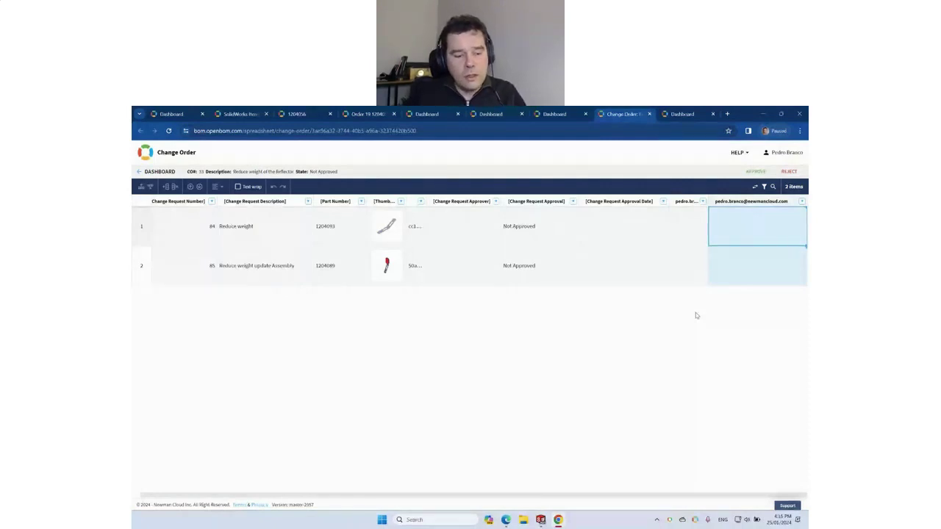
# Step: Switch to Gmail, read the notification e-mail about the creation of change order CO-37, and return to the OpenBOM change order
pyautogui.hotkey('alt', 'Tab')
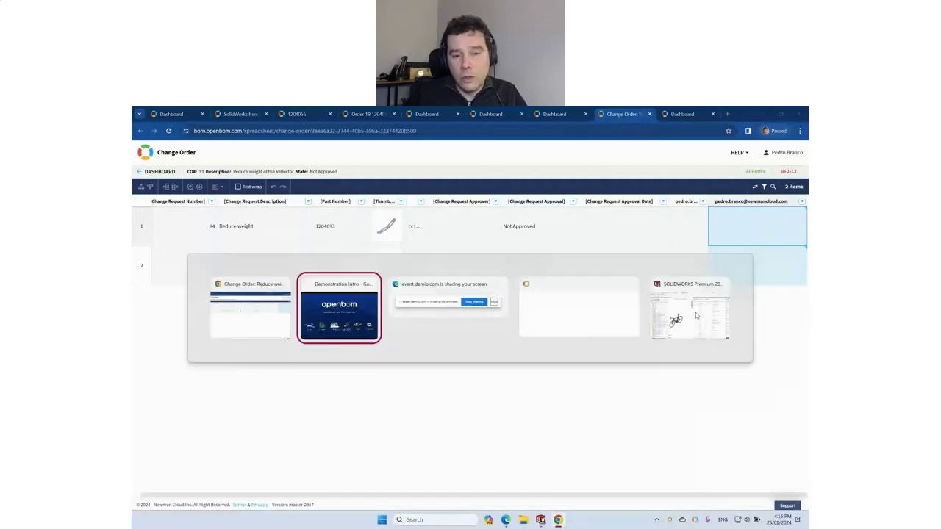
pyautogui.hotkey('alt', 'Tab')
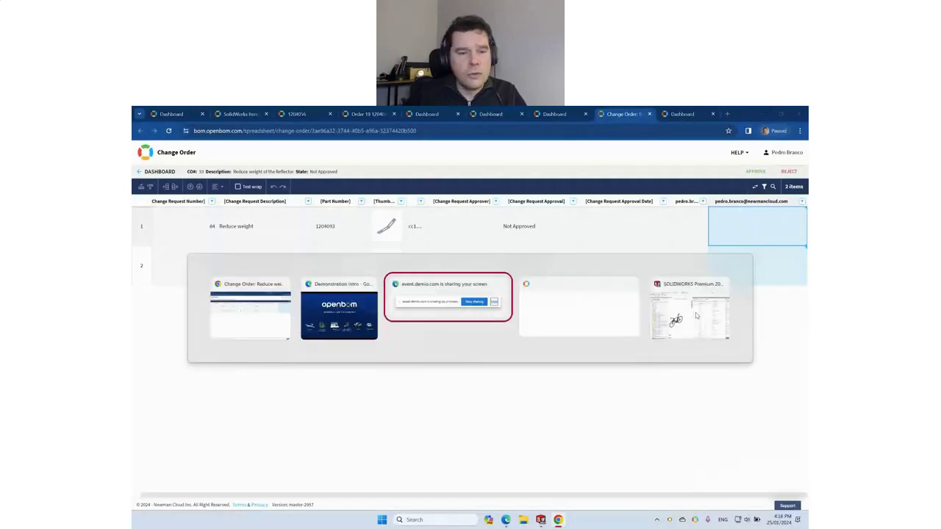
pyautogui.hotkey('alt', 'Tab')
pyautogui.hotkey('alt', 'Tab')
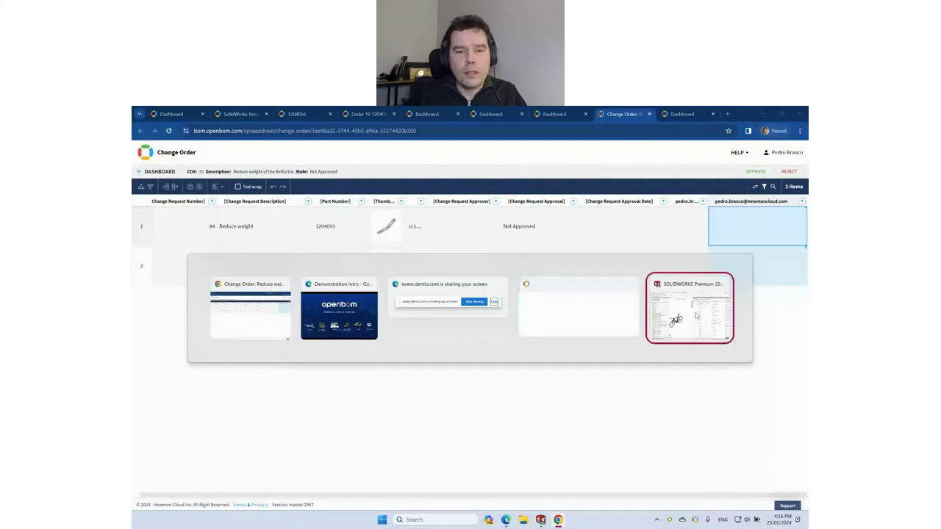
pyautogui.hotkey('alt', 'Tab')
pyautogui.hotkey('alt', 'Tab')
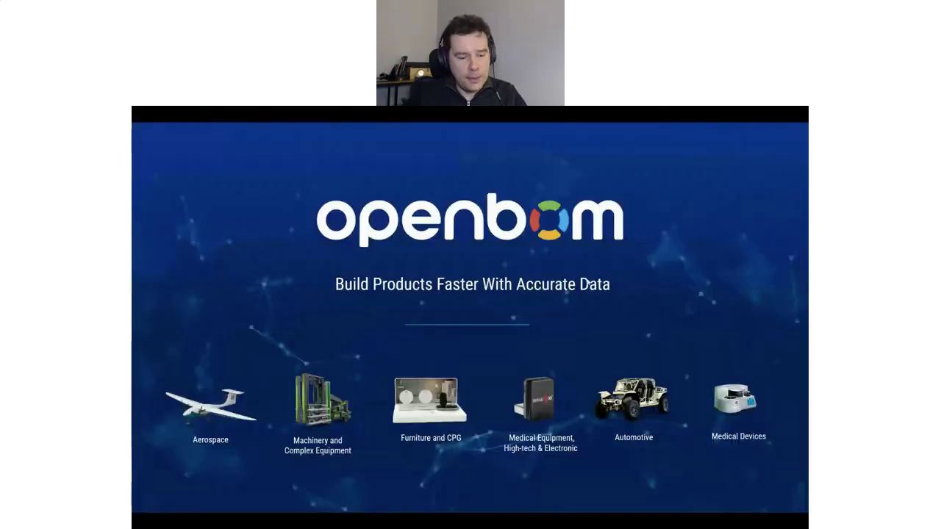
pyautogui.click(527, 282)
pyautogui.press('Escape')
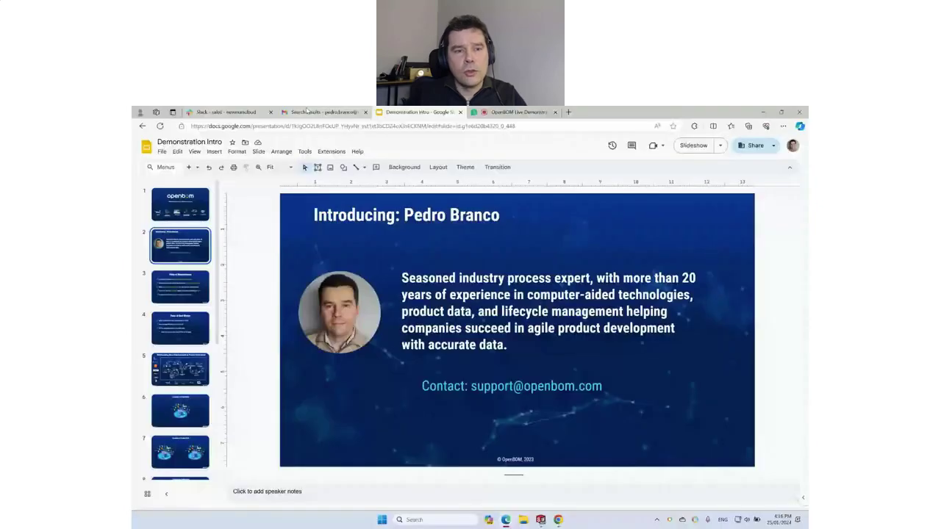
pyautogui.click(309, 112)
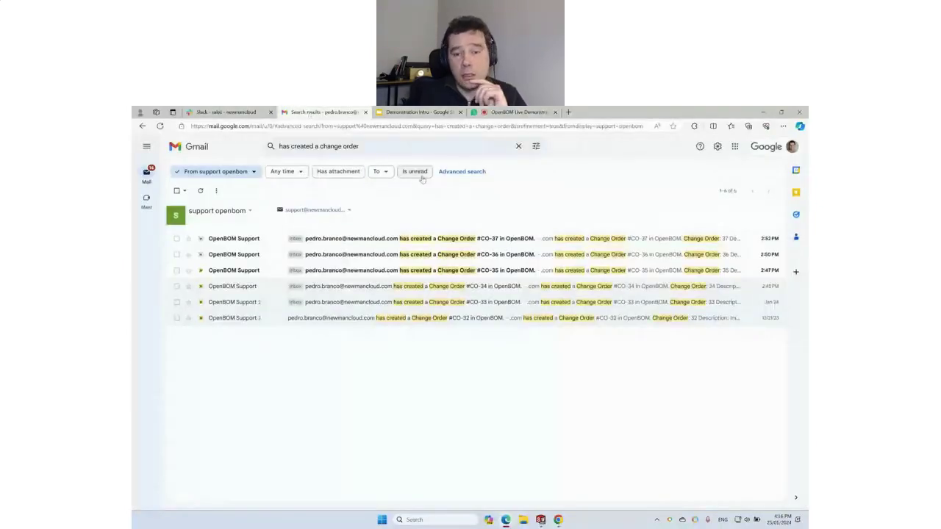
pyautogui.click(381, 243)
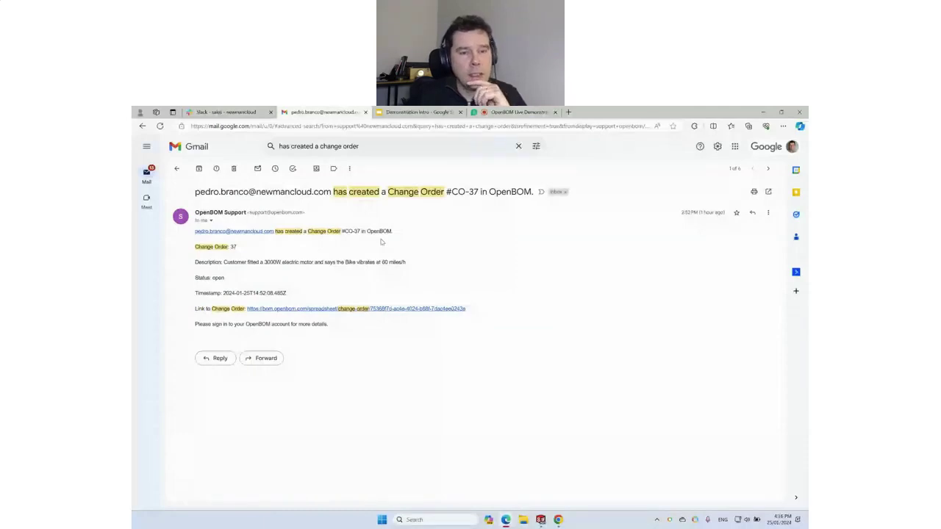
pyautogui.click(764, 112)
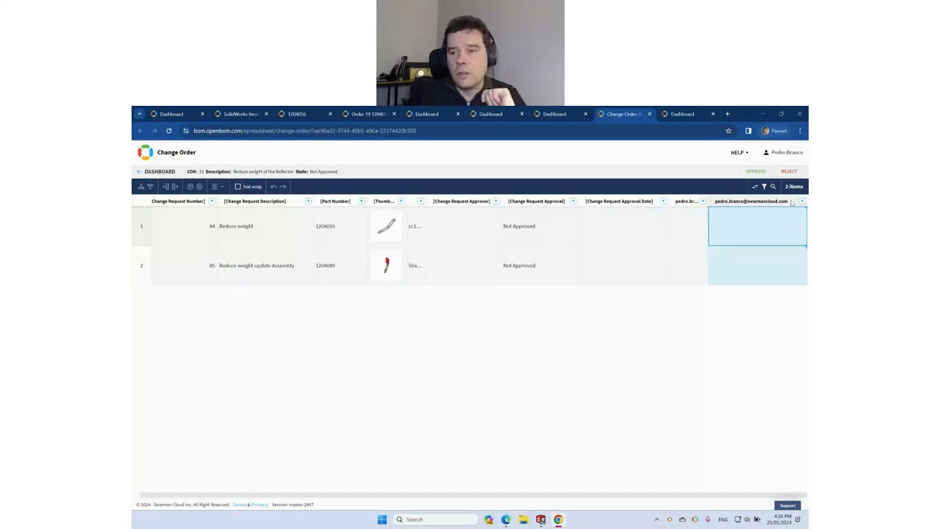
# Step: Approve change order CO-33 with all its open change requests and list the approved change orders in Change Management
pyautogui.click(755, 172)
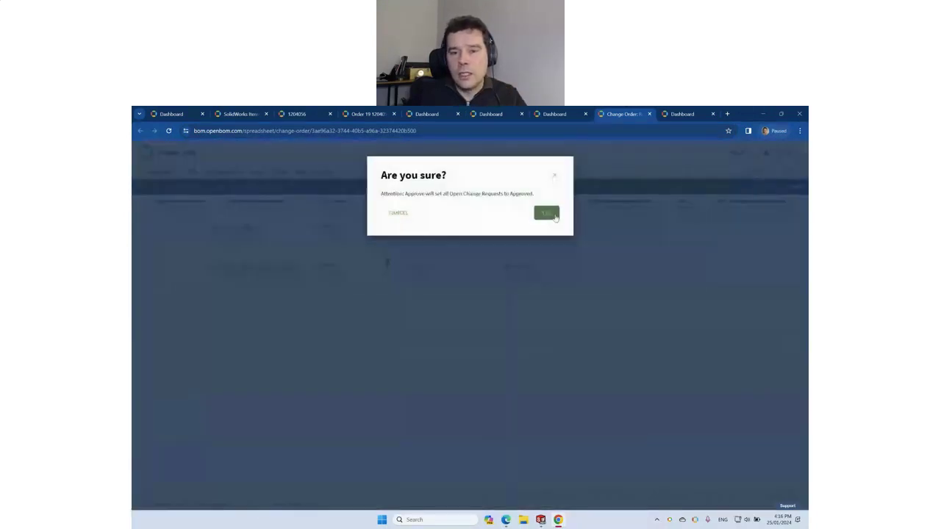
pyautogui.click(547, 213)
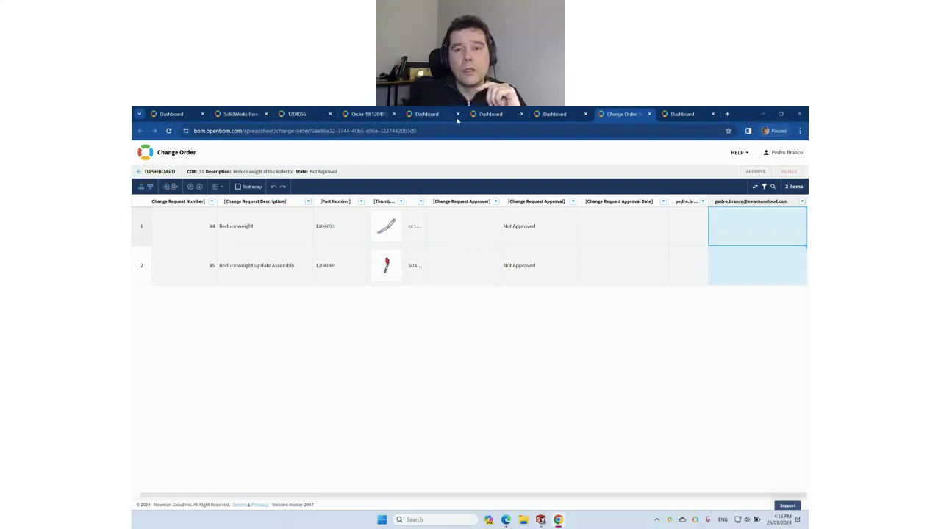
pyautogui.click(491, 114)
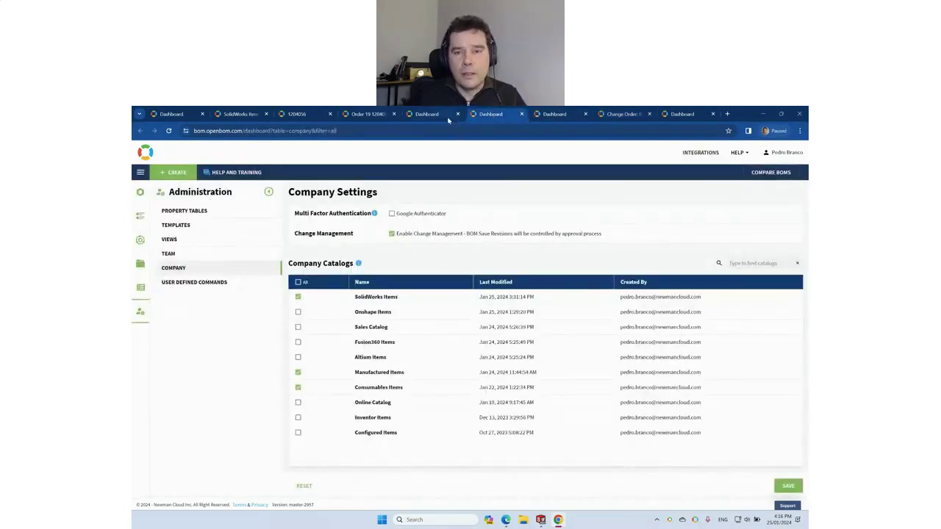
pyautogui.click(554, 114)
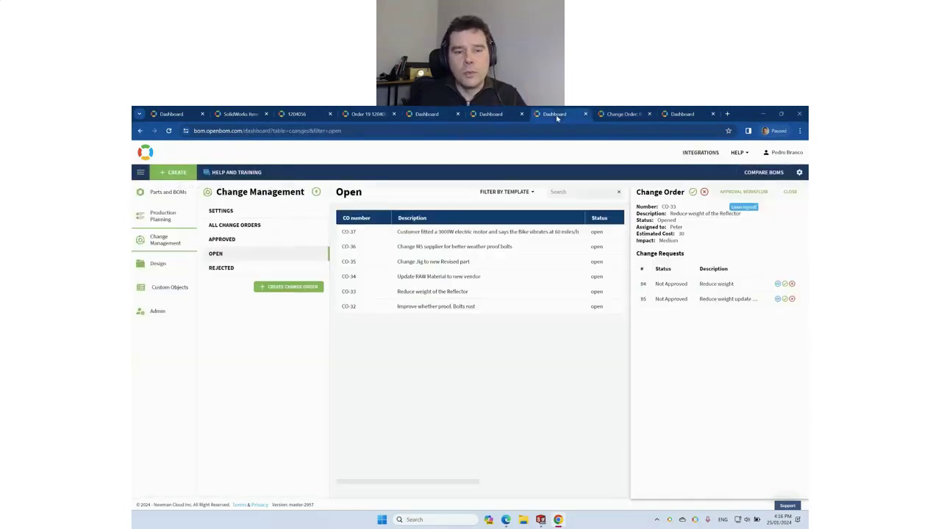
pyautogui.click(223, 243)
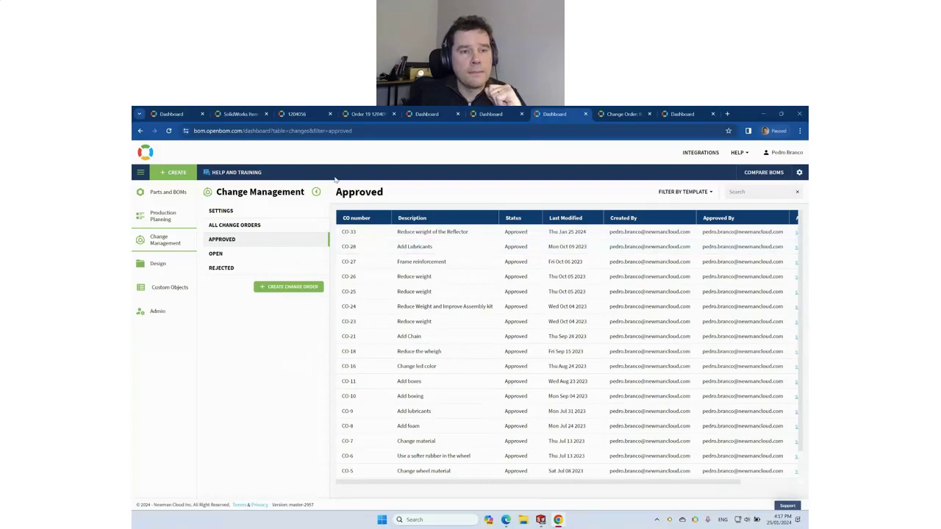
# Step: Export BOM 1204056 to Excel as a ZIP including files, then view the downloaded archive's contents and close it
pyautogui.click(306, 115)
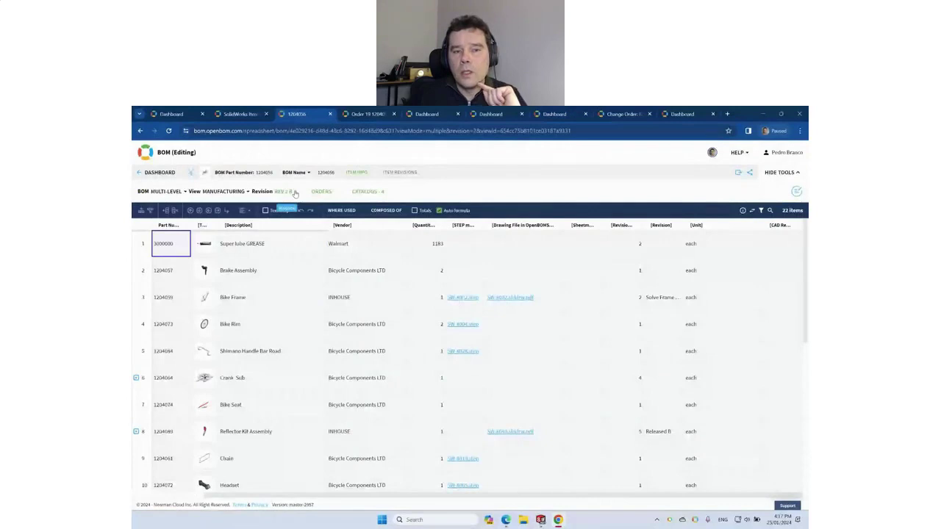
pyautogui.click(739, 174)
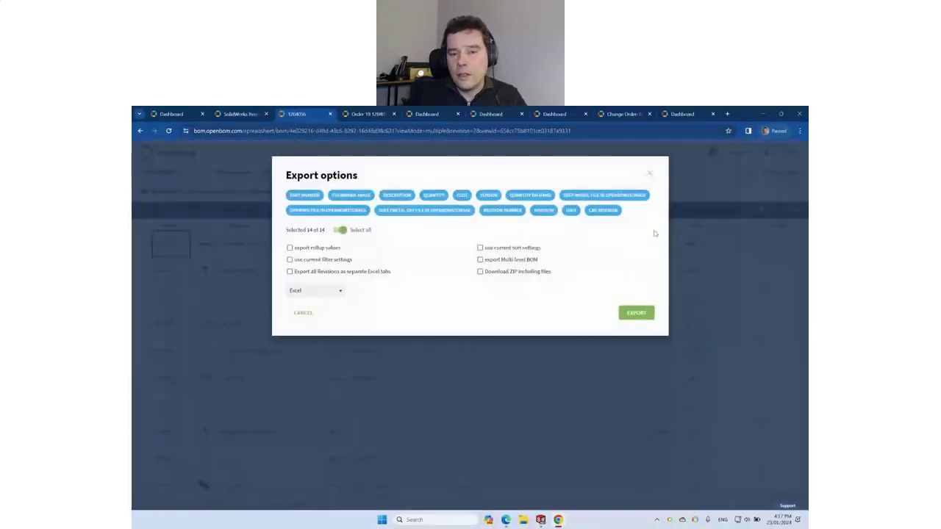
pyautogui.click(513, 271)
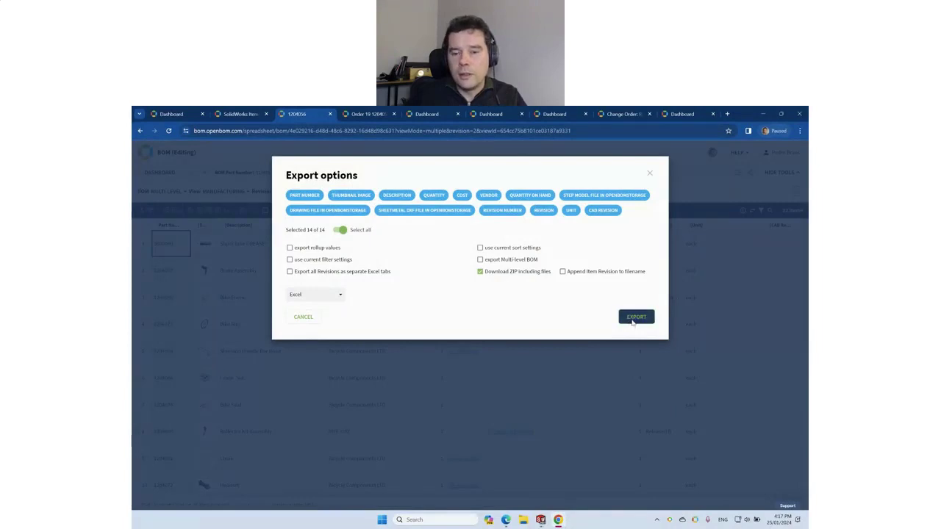
pyautogui.click(632, 317)
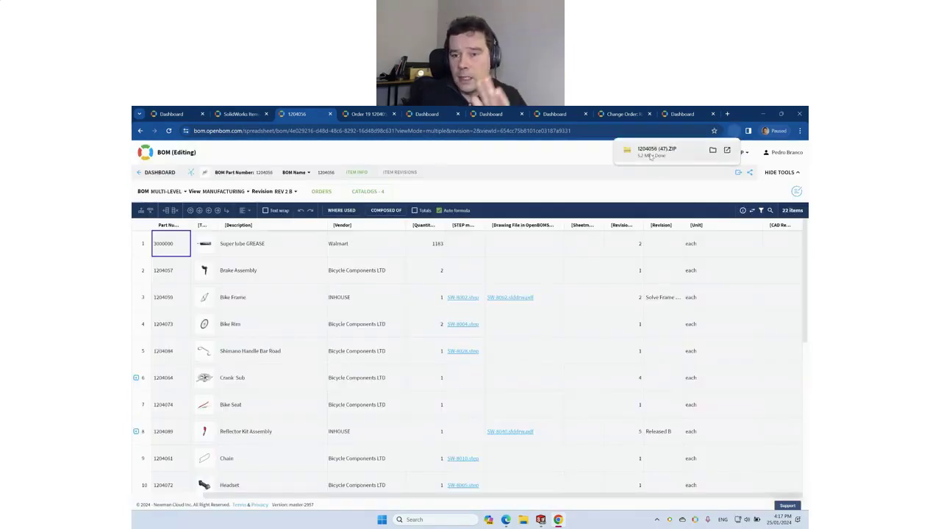
pyautogui.click(651, 152)
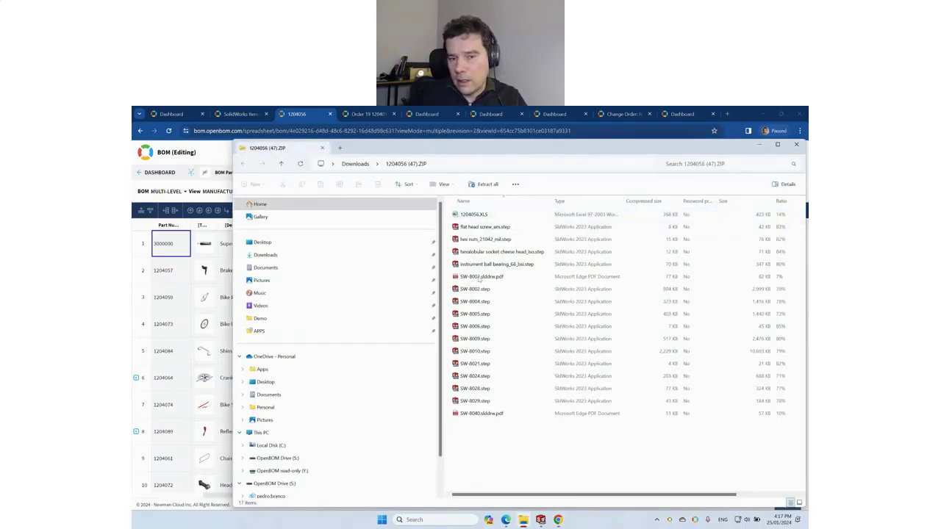
pyautogui.click(795, 144)
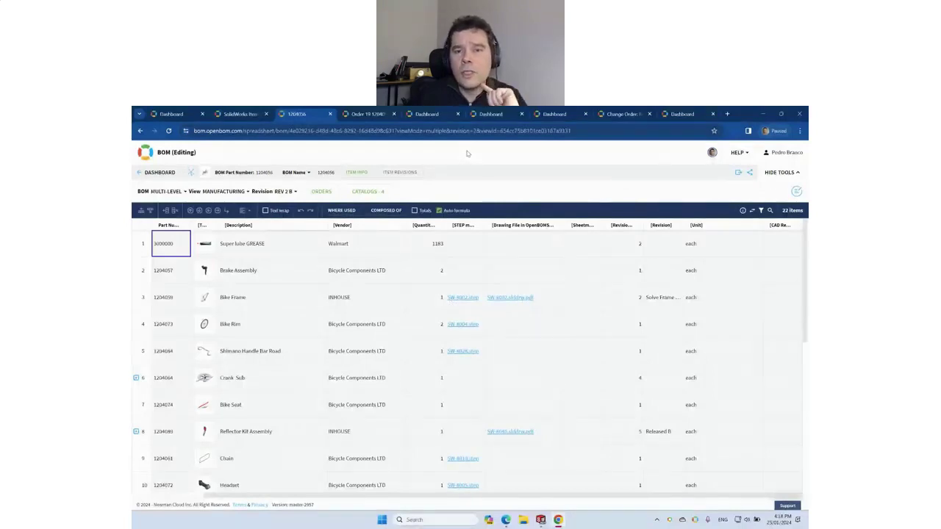
# Step: Highlight the revision number and the full link of BOM 1204056 in the browser address, leaving the address unchanged
pyautogui.doubleClick(490, 131)
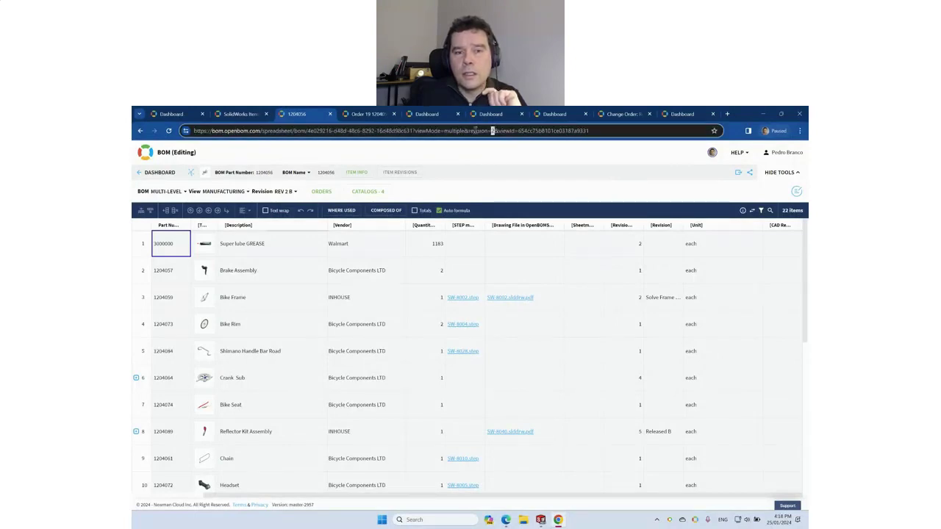
pyautogui.moveTo(613, 131); pyautogui.dragTo(193, 131)
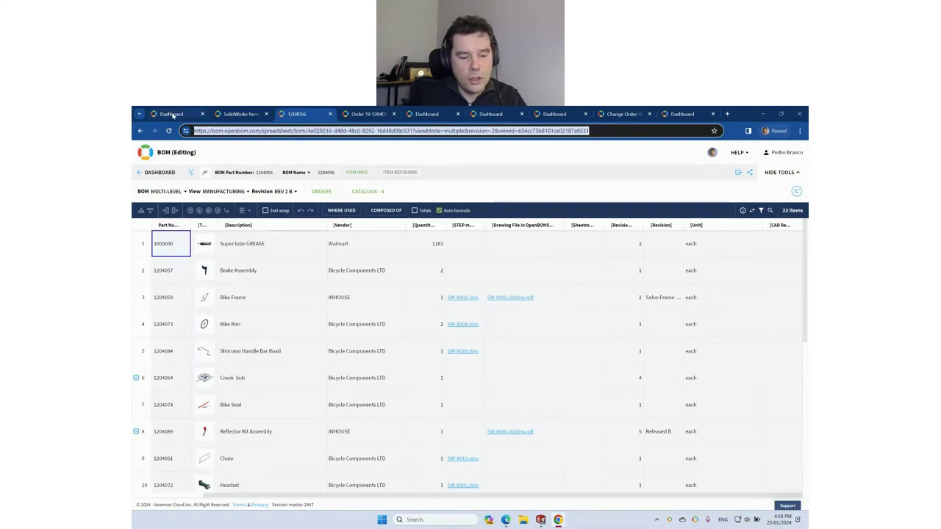
pyautogui.click(494, 131)
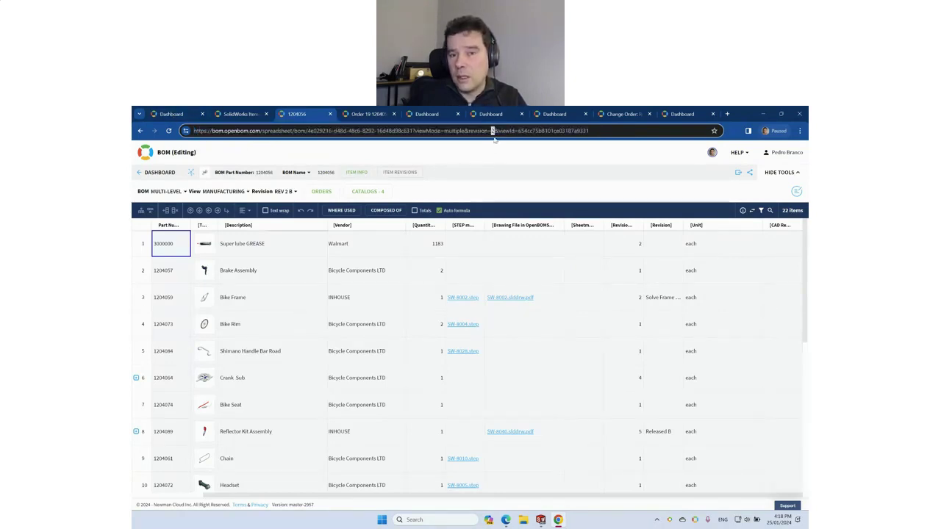
pyautogui.doubleClick(492, 130)
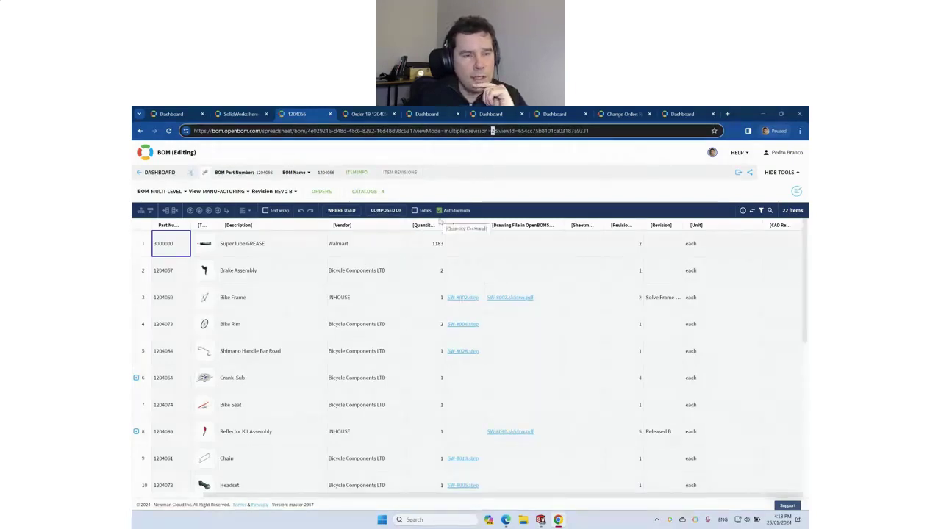
pyautogui.click(510, 184)
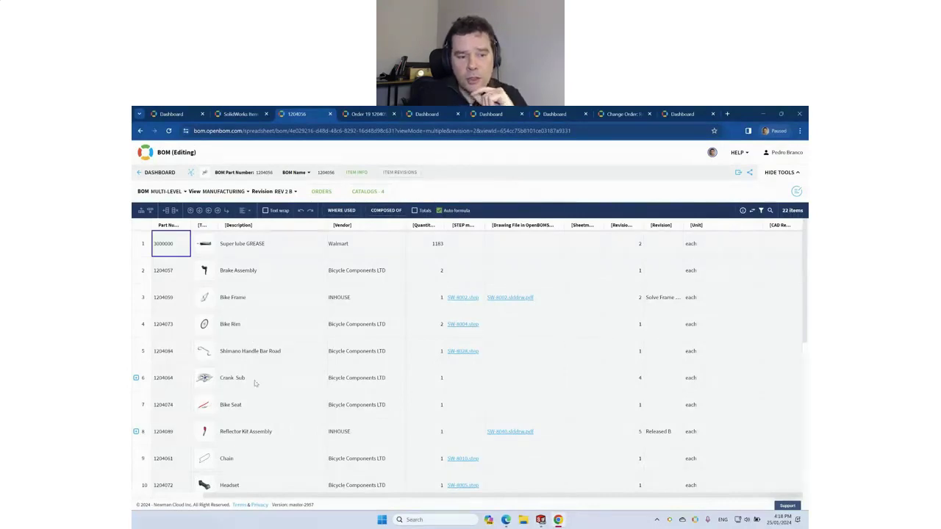
pyautogui.click(185, 436)
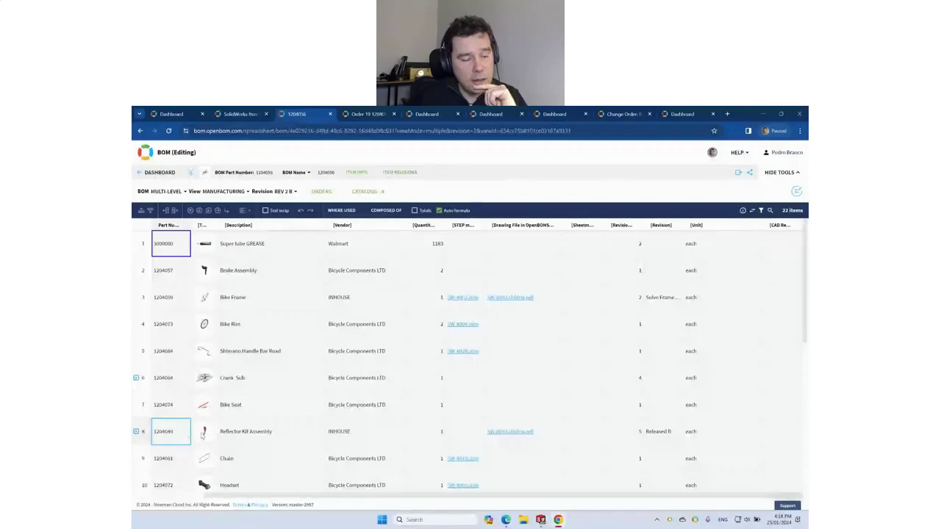
pyautogui.moveTo(207, 437)
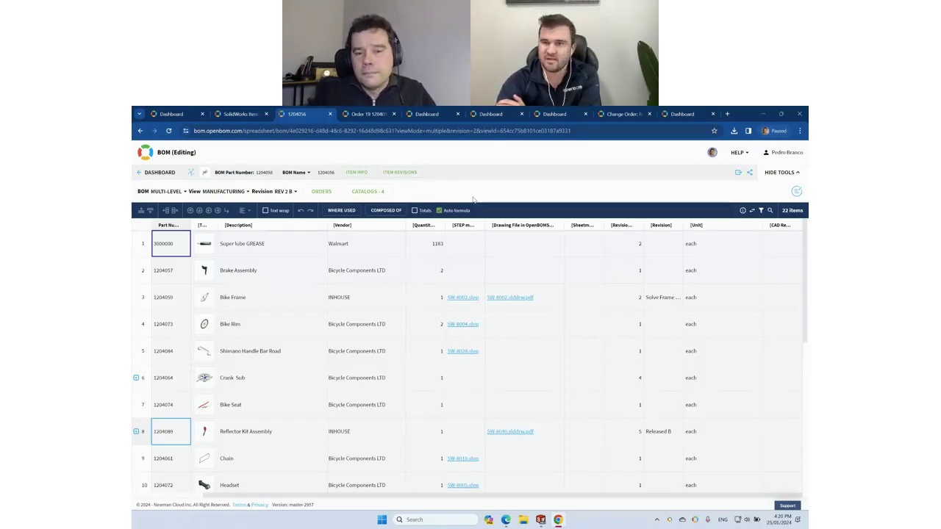
pyautogui.press('super+d')
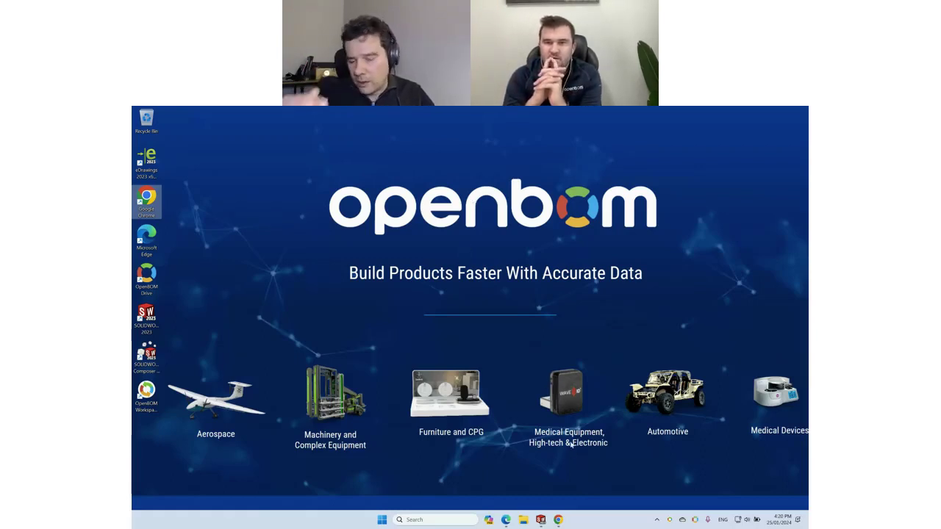
pyautogui.click(557, 520)
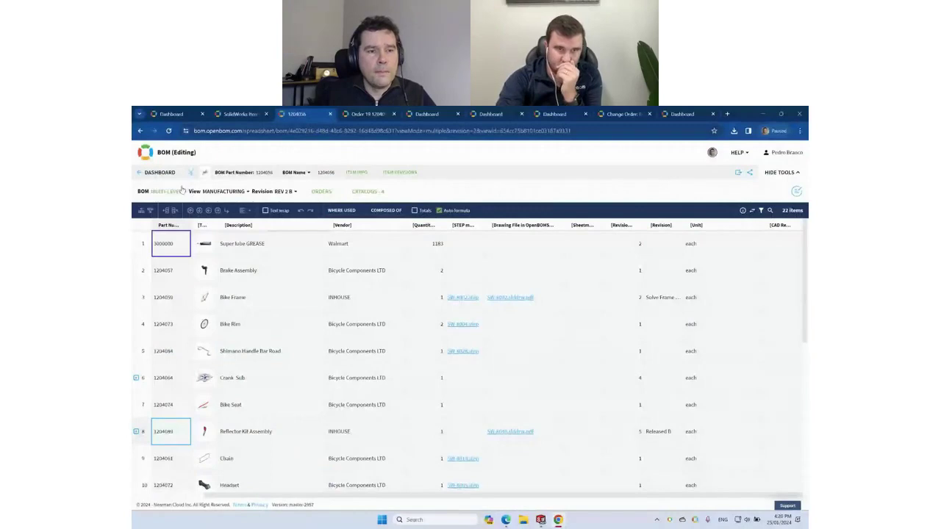
# Step: Open the Solder Station BOM 1000030 from the SolidWorks Items catalog, try to create a change request, and return to the dashboard
pyautogui.click(237, 114)
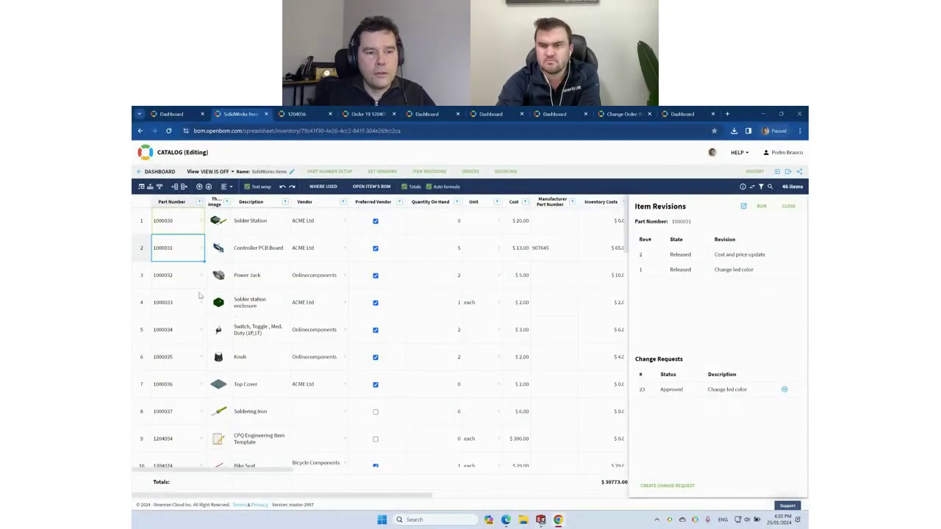
pyautogui.click(183, 220)
pyautogui.rightClick(186, 222)
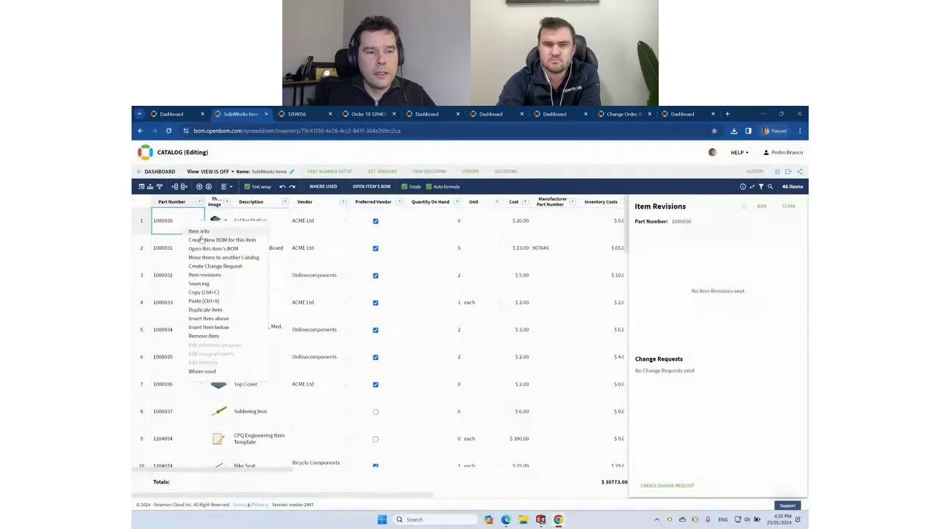
pyautogui.click(229, 250)
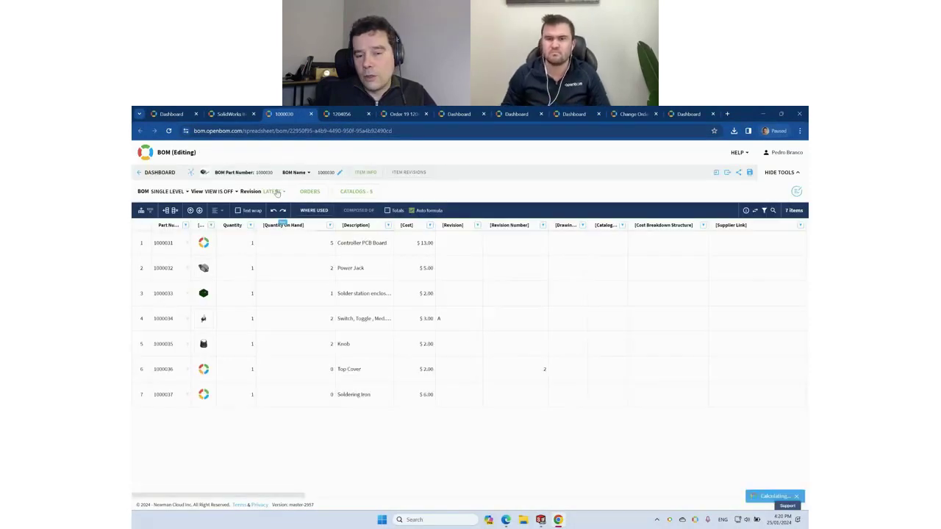
pyautogui.click(273, 191)
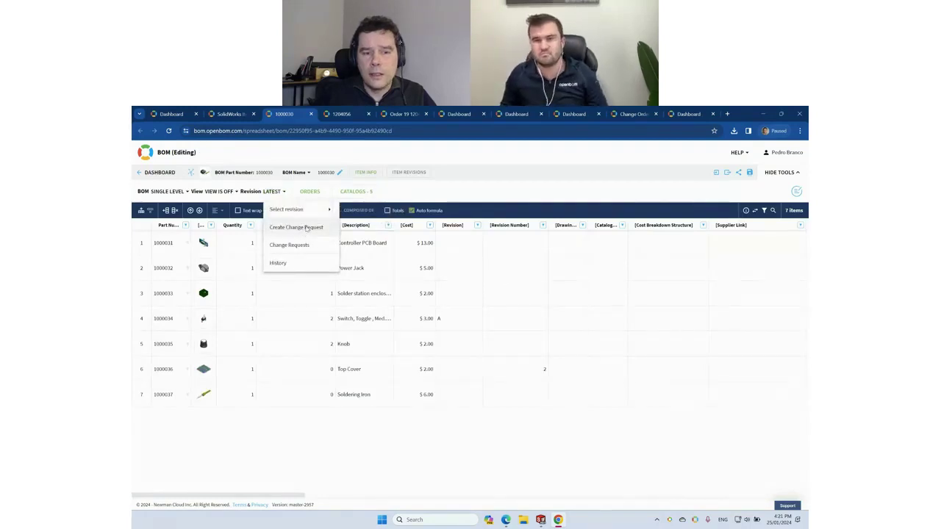
pyautogui.click(306, 228)
pyautogui.click(375, 215)
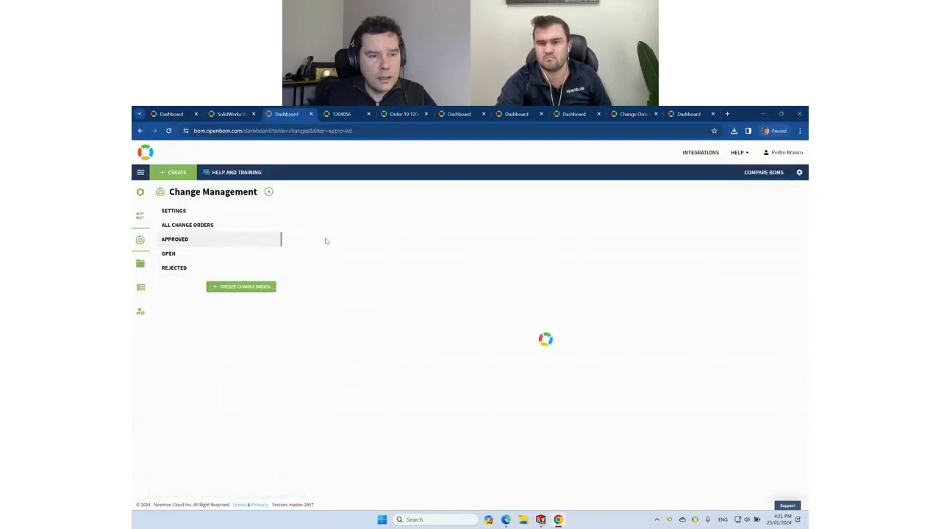
# Step: Look through the SolidWorks Items catalog for another item and return to the list of all catalogs
pyautogui.click(231, 115)
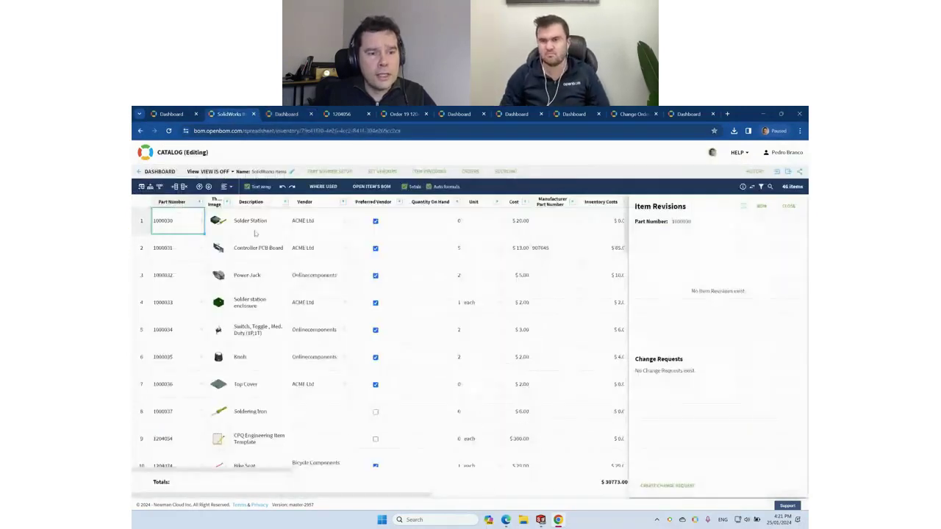
pyautogui.scroll(-5, 189, 324)
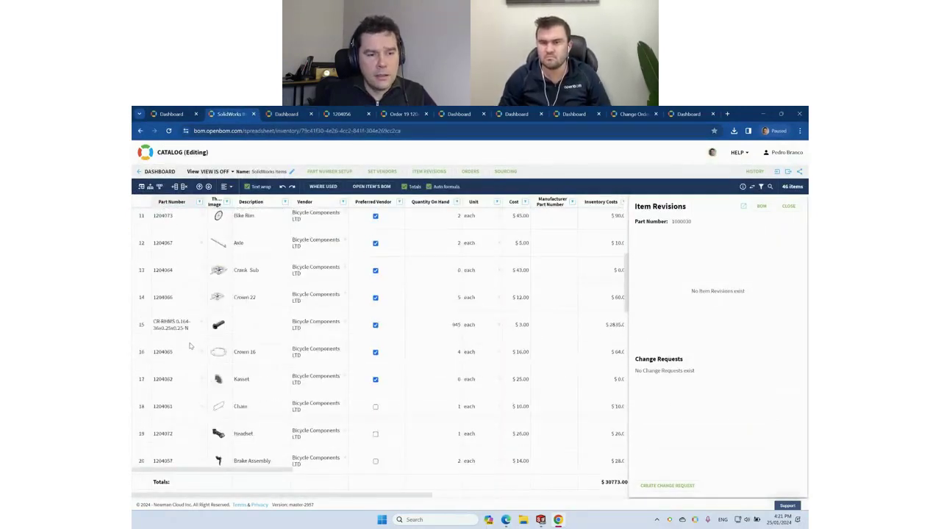
pyautogui.scroll(-12, 189, 345)
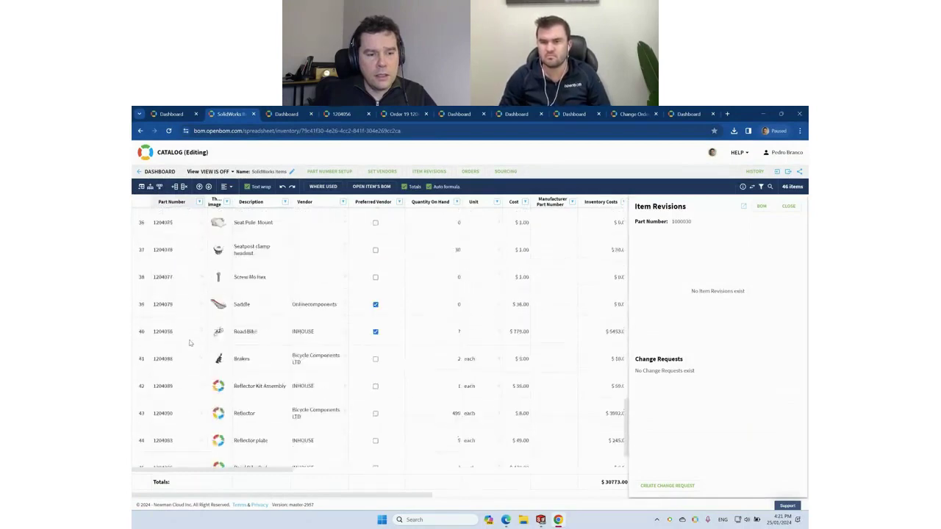
pyautogui.scroll(10, 189, 349)
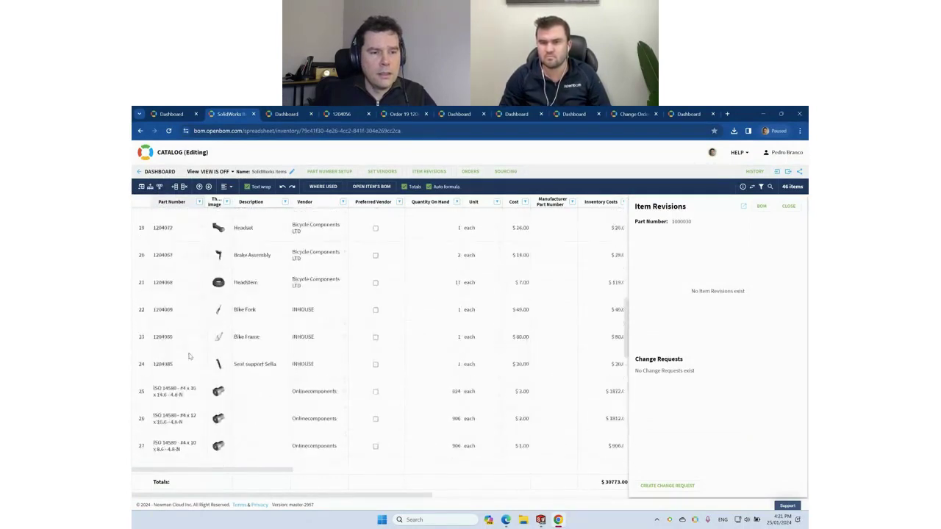
pyautogui.click(159, 172)
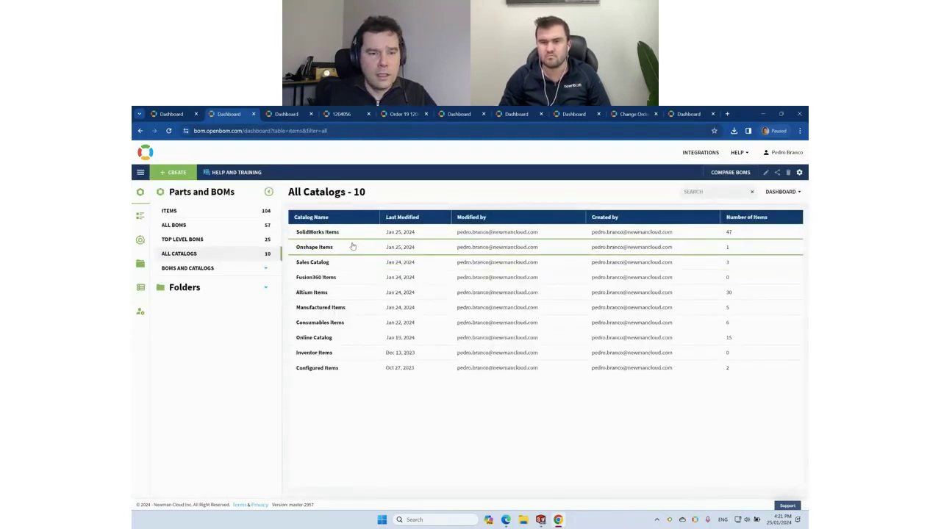
# Step: Open BOM 1000042 of the VariTable item from the Manufactured Items catalog and try to create a change request for it
pyautogui.click(324, 309)
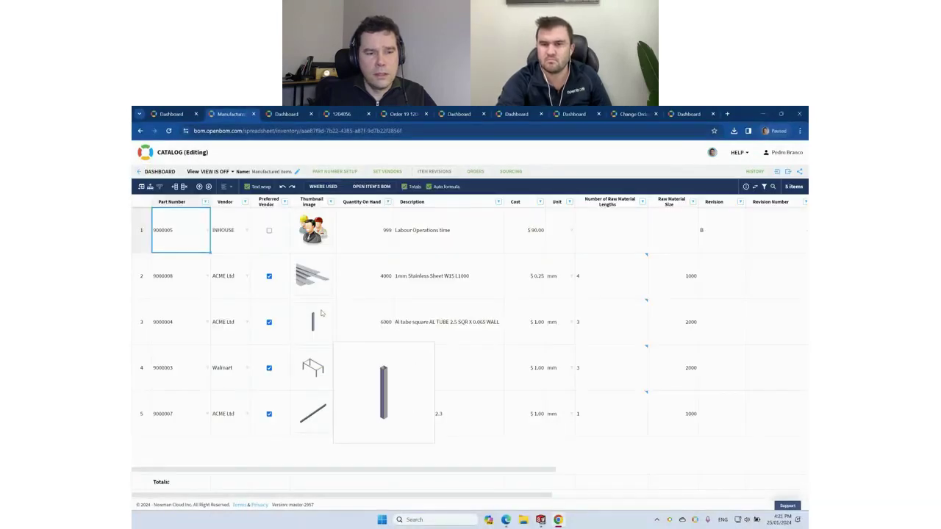
pyautogui.rightClick(187, 369)
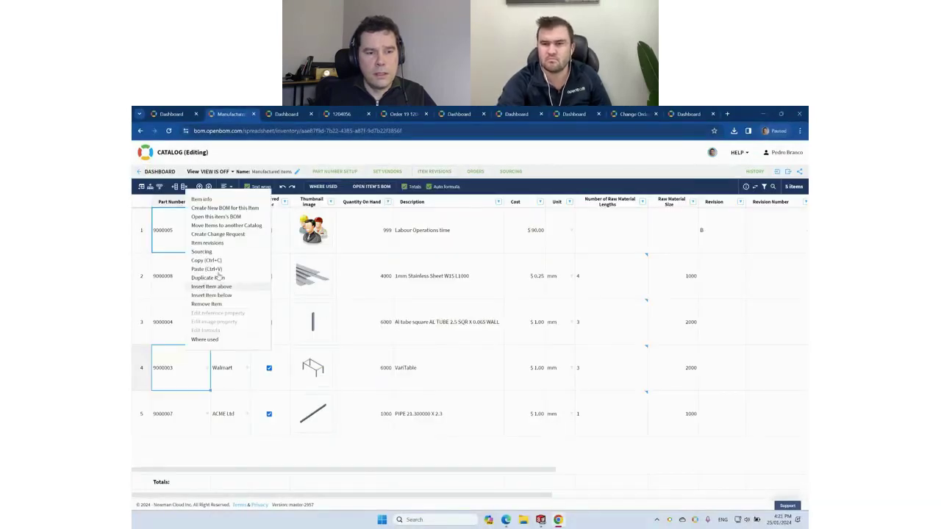
pyautogui.click(253, 217)
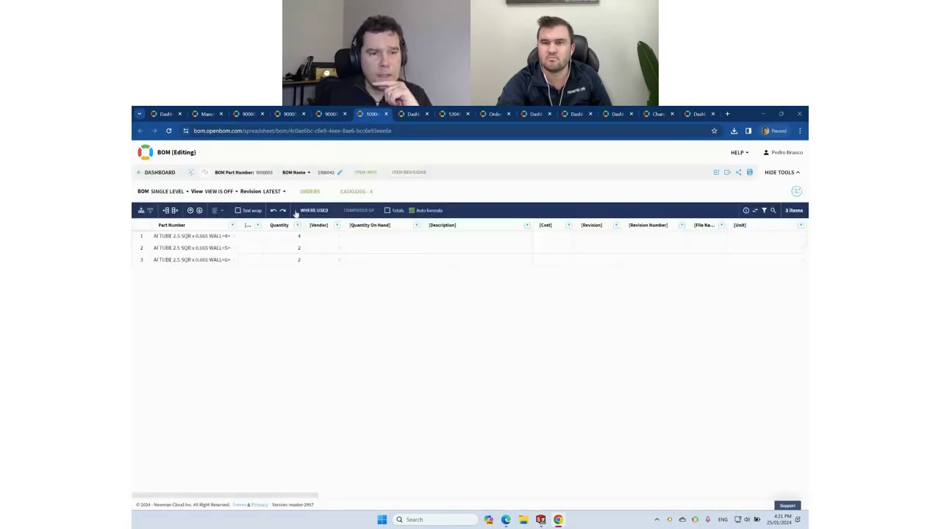
pyautogui.click(272, 191)
pyautogui.click(297, 230)
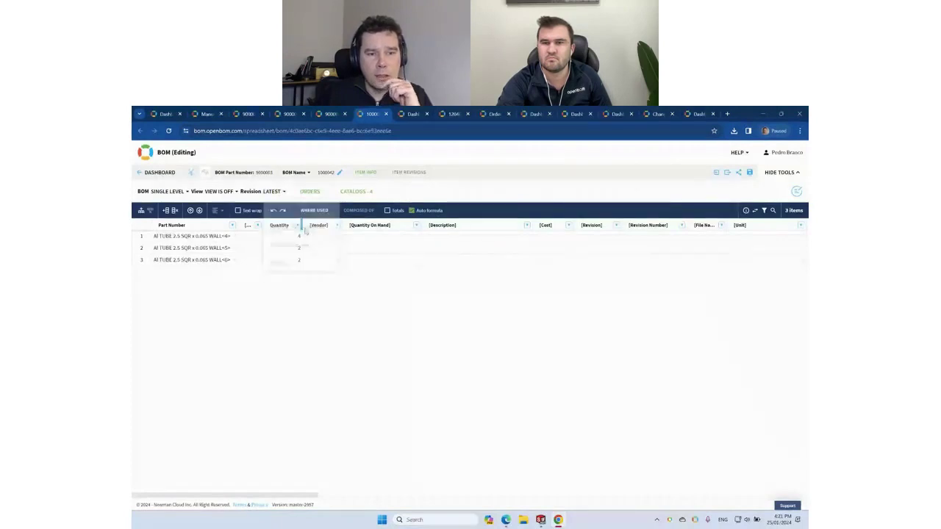
pyautogui.click(373, 212)
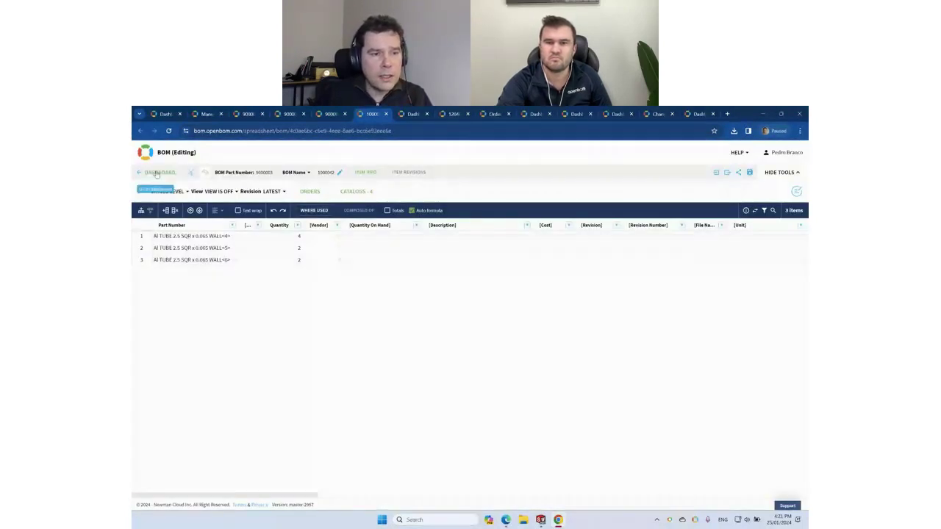
# Step: Return to the list of all catalogs and open the BOM of the Reflector Kit Assembly, item 1204089, from the SolidWorks Items catalog
pyautogui.click(156, 173)
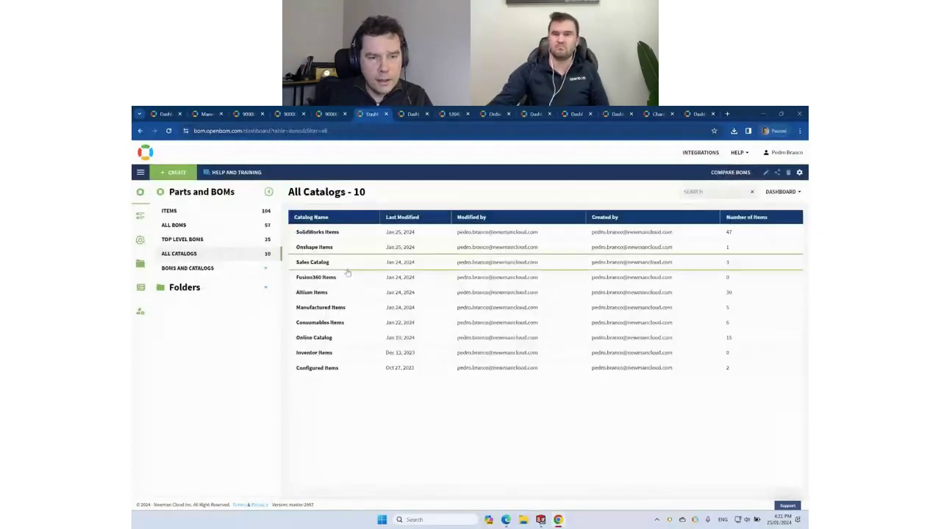
pyautogui.click(343, 247)
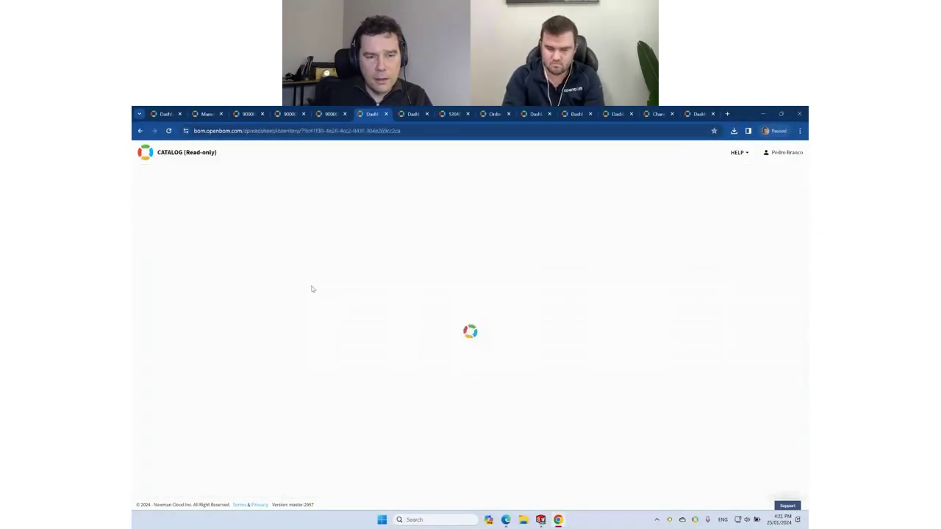
pyautogui.moveTo(219, 392)
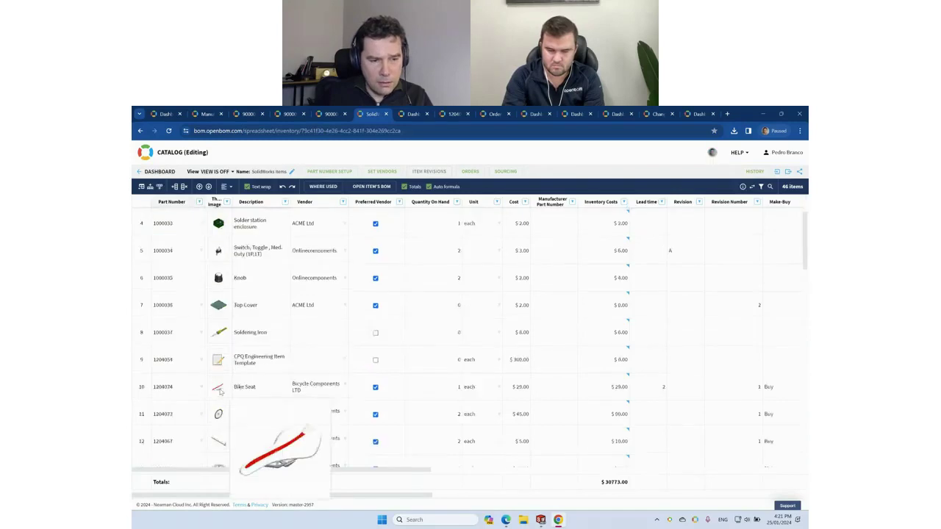
pyautogui.scroll(-10, 213, 391)
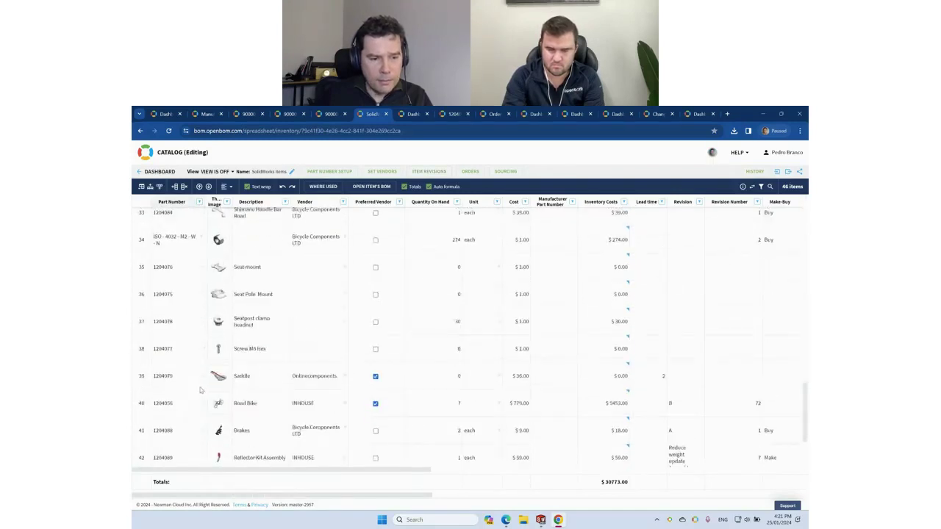
pyautogui.scroll(-1, 199, 389)
pyautogui.click(184, 379)
pyautogui.rightClick(184, 379)
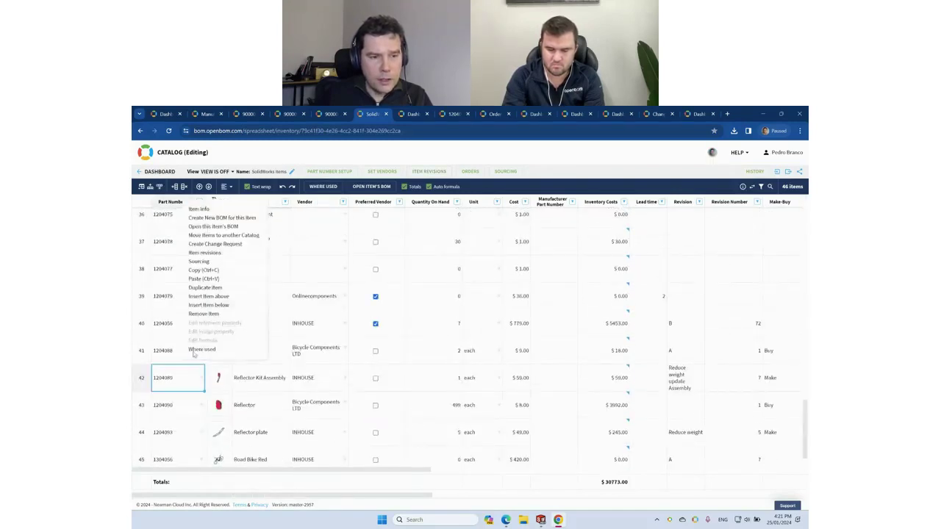
pyautogui.click(239, 227)
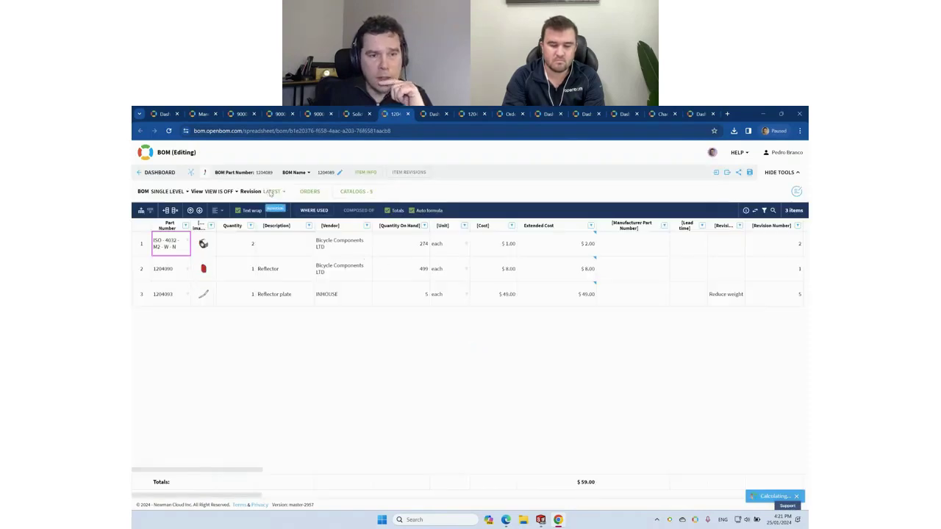
# Step: Try to create a change request for BOM 1204089, and view the BOM's existing change requests before closing the list
pyautogui.click(273, 192)
pyautogui.click(299, 229)
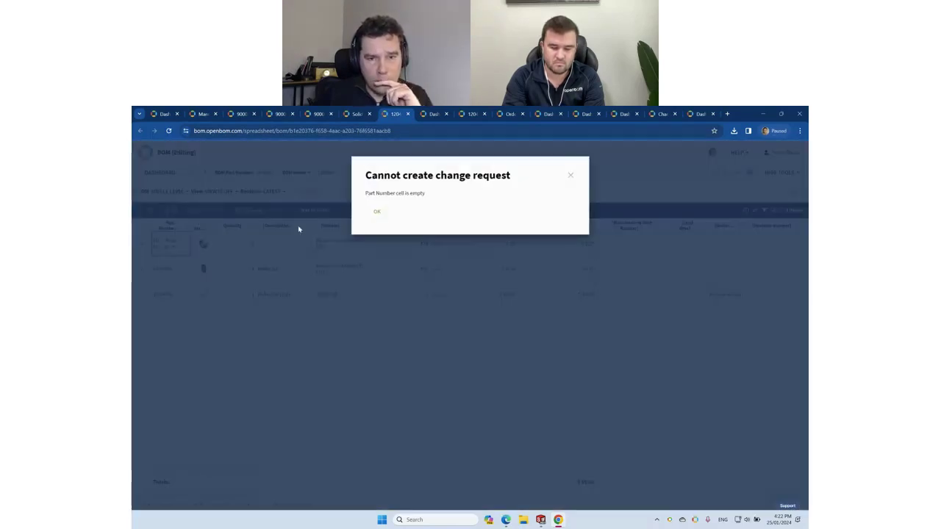
pyautogui.click(381, 219)
pyautogui.click(274, 192)
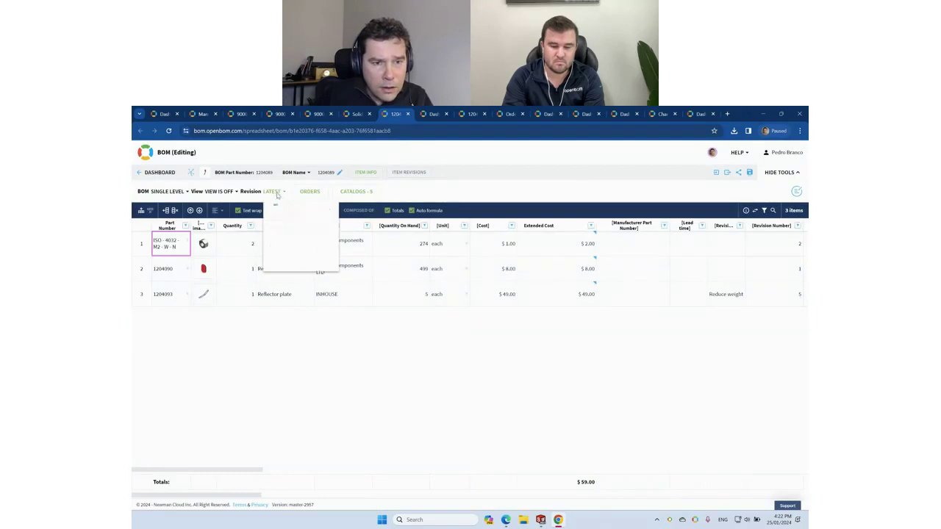
pyautogui.click(303, 248)
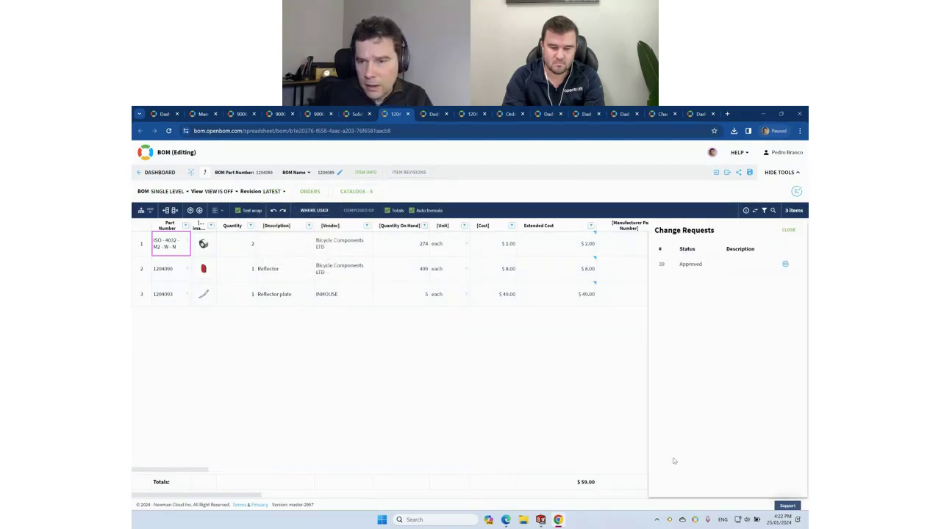
pyautogui.click(786, 230)
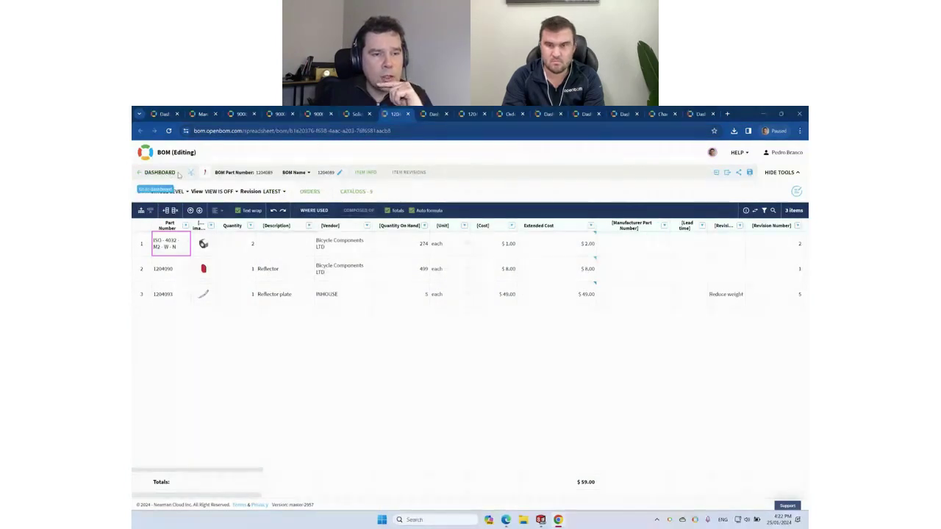
# Step: Disable Change Management in the company settings and save the settings
pyautogui.click(698, 115)
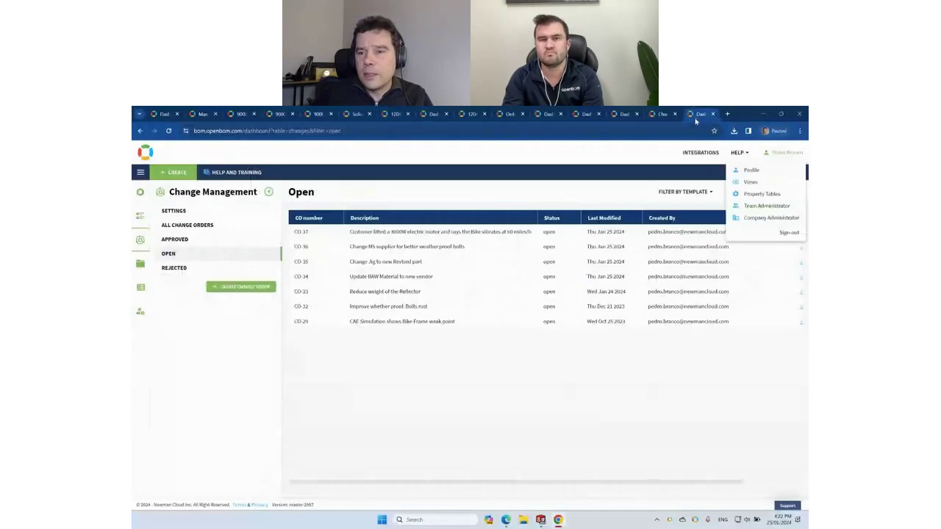
pyautogui.click(761, 219)
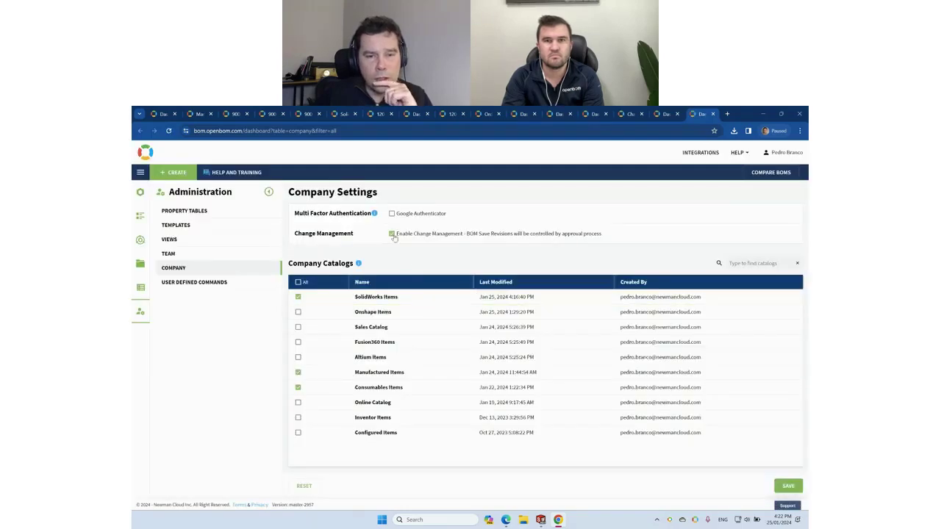
pyautogui.click(392, 233)
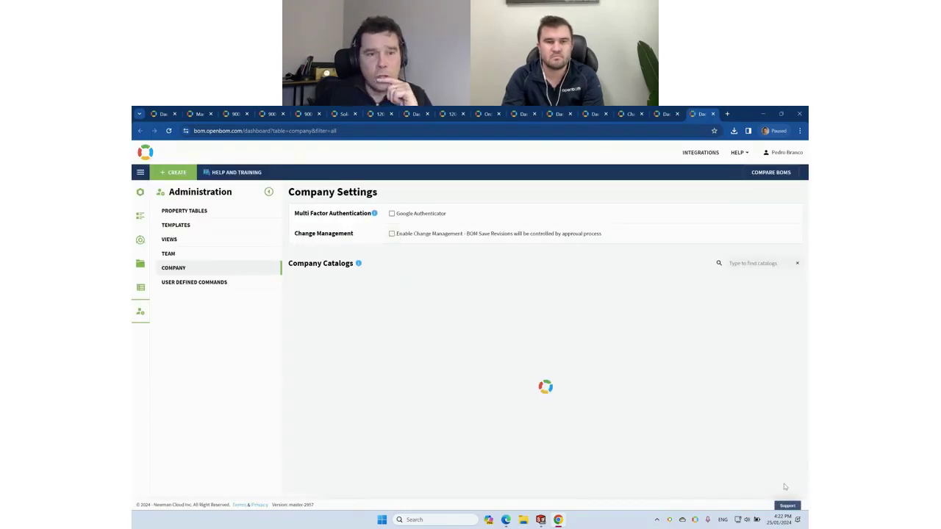
# Step: Open BOM 1204089 from the list of all items, view the save revision options, and cancel without saving
pyautogui.click(267, 114)
pyautogui.click(156, 114)
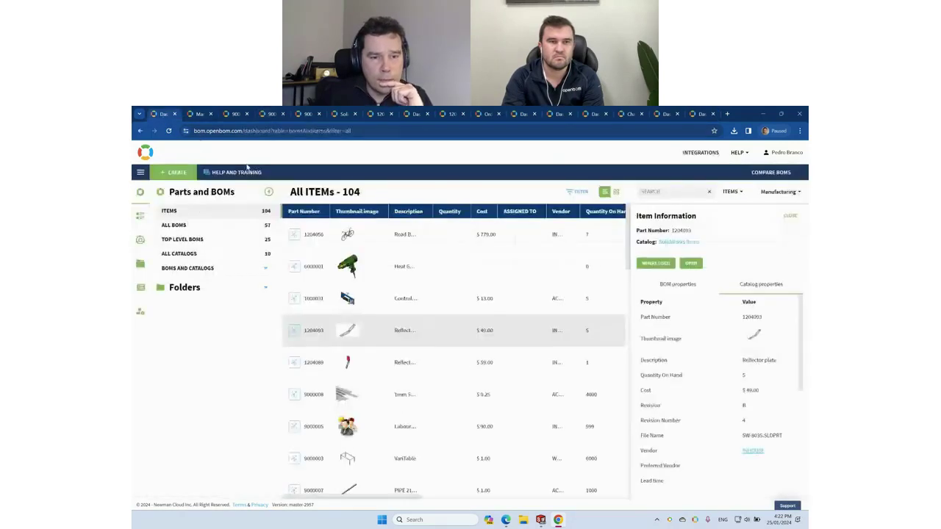
pyautogui.click(326, 361)
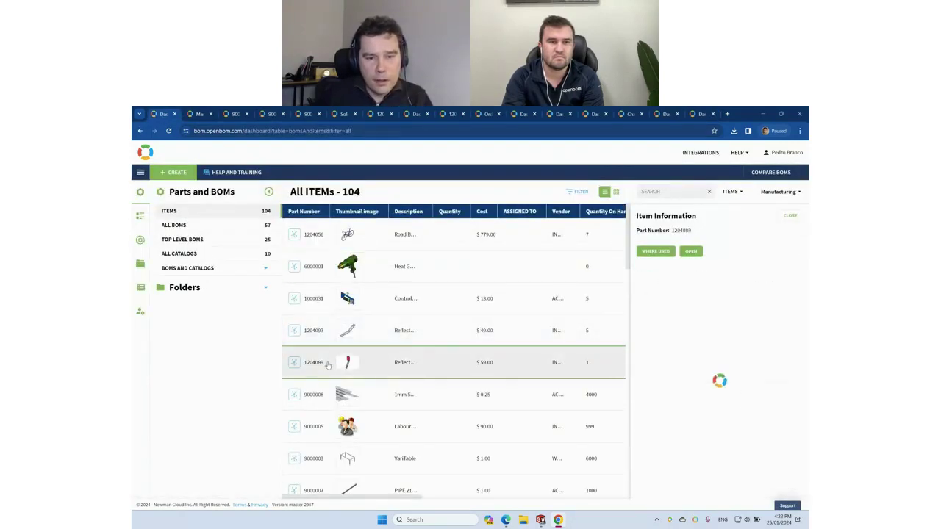
pyautogui.click(690, 264)
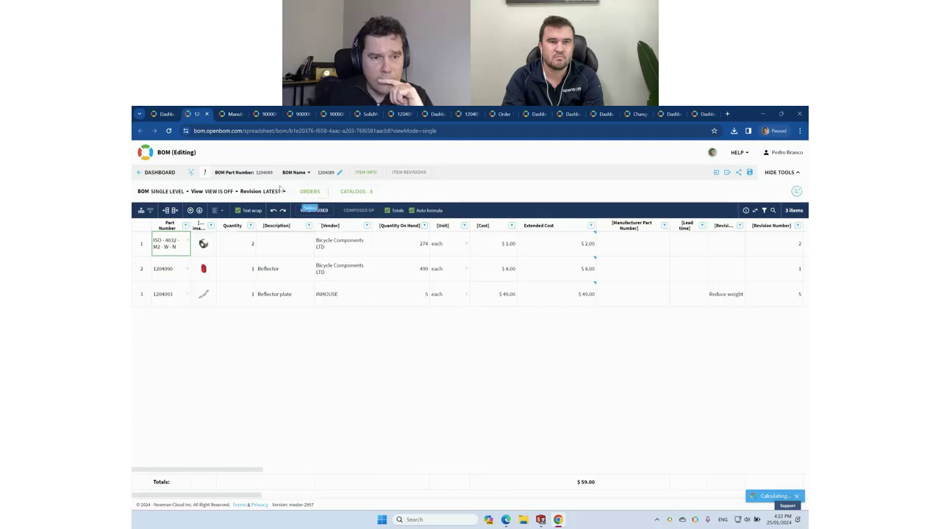
pyautogui.click(275, 191)
pyautogui.click(294, 227)
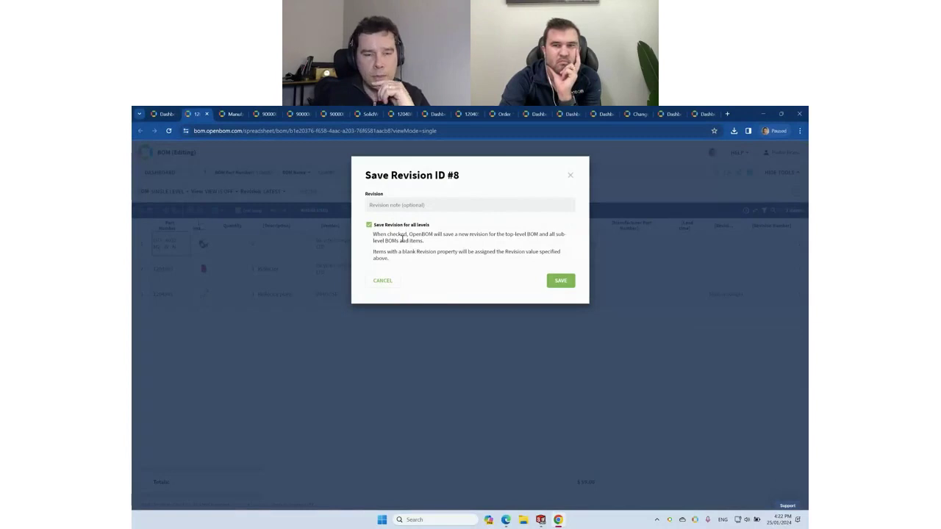
pyautogui.click(388, 282)
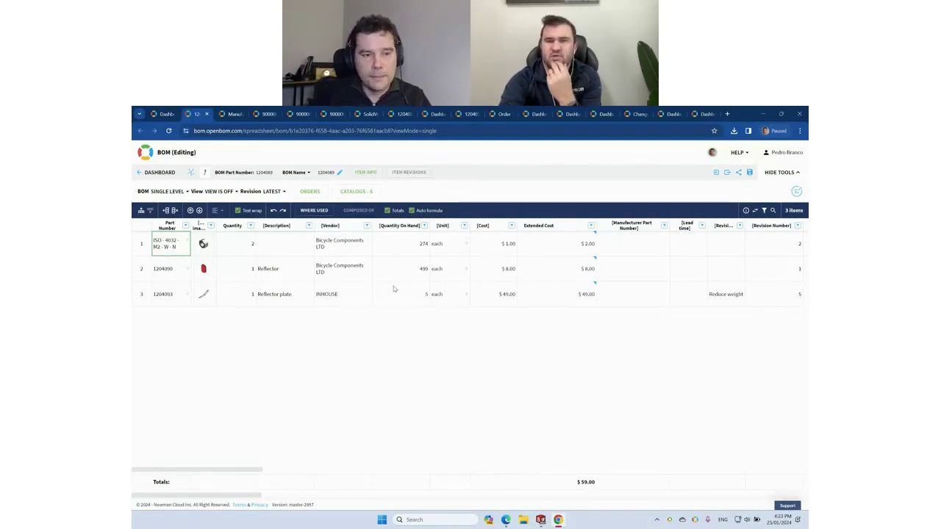
# Step: Show the desktop briefly, return to BOM 1204089 and view its revision options without choosing any
pyautogui.press('super+d')
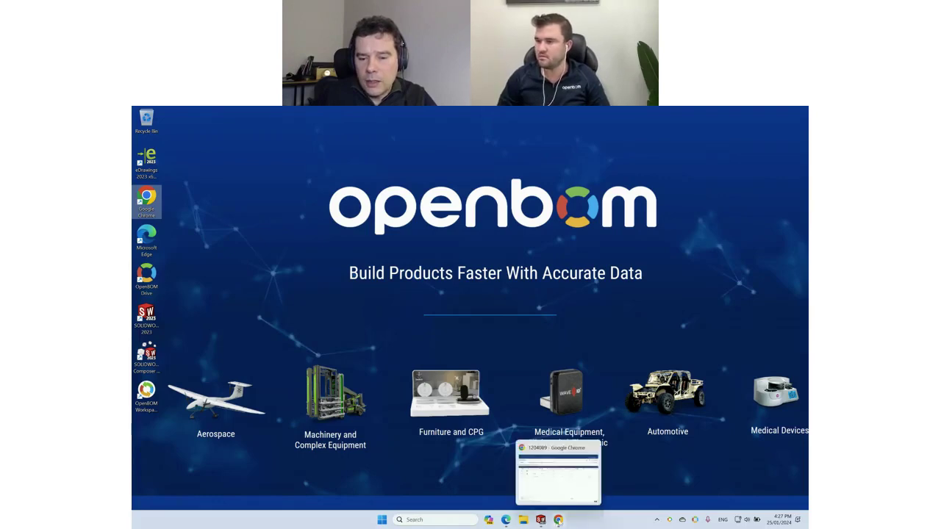
pyautogui.click(558, 520)
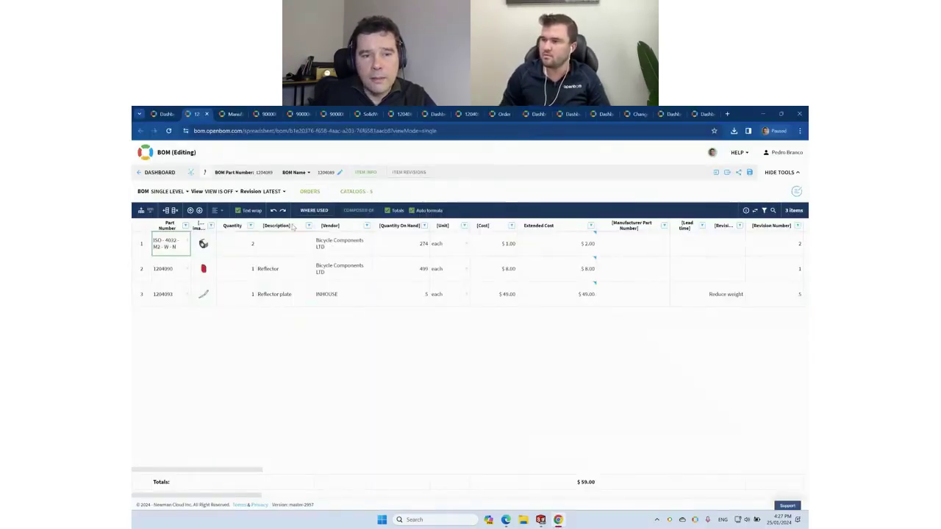
pyautogui.click(276, 193)
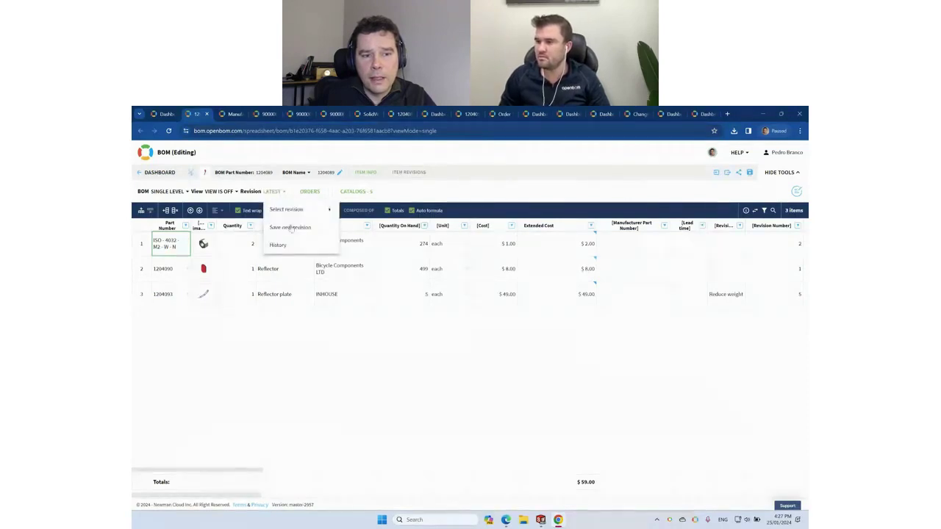
pyautogui.click(333, 340)
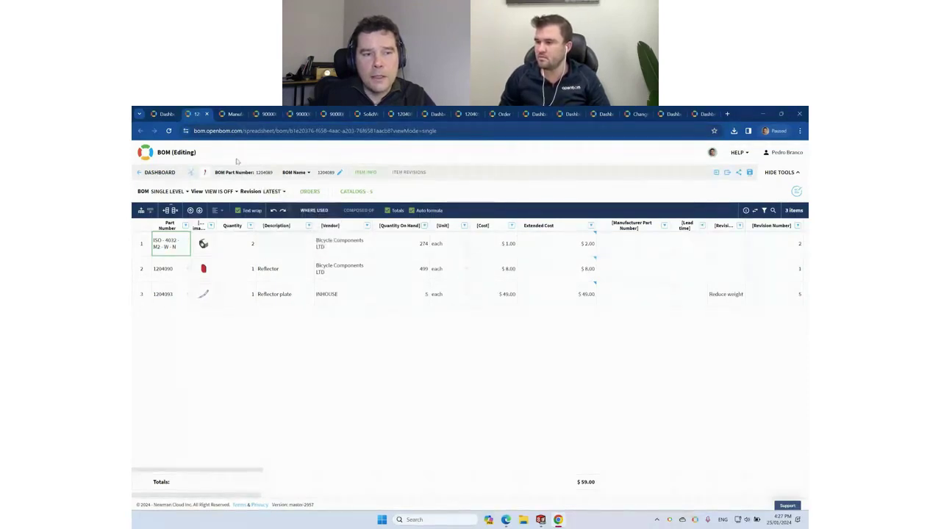
# Step: Select the Controller PCB Board, item 1000031, in the list of all items and open the SolidWorks Items catalog it belongs to
pyautogui.click(228, 115)
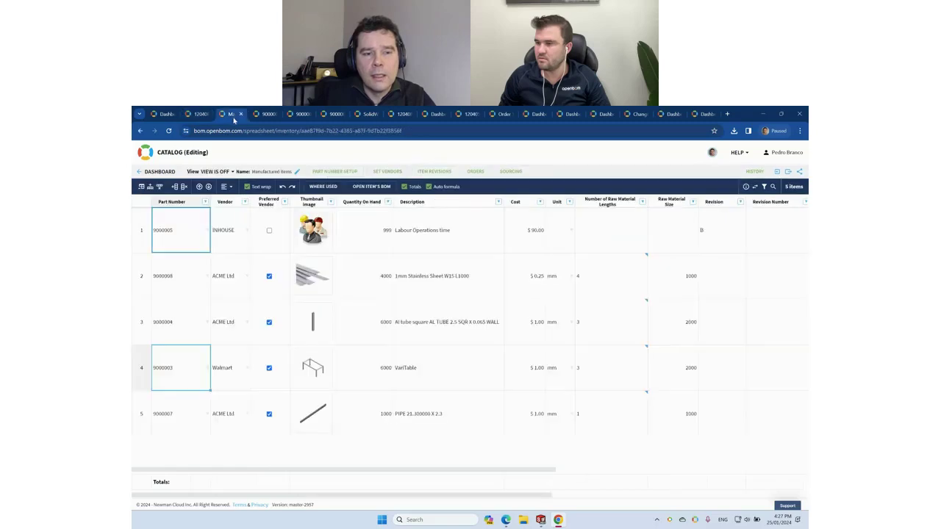
pyautogui.click(168, 116)
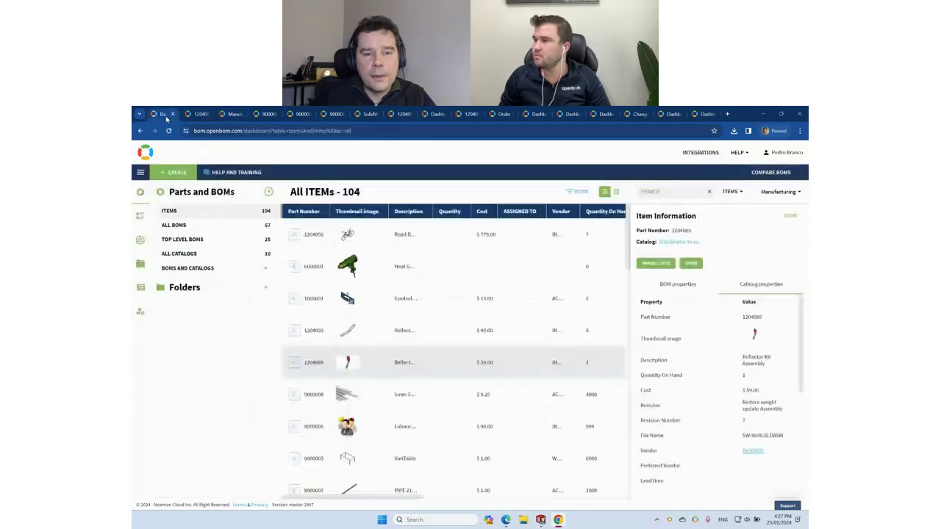
pyautogui.click(328, 298)
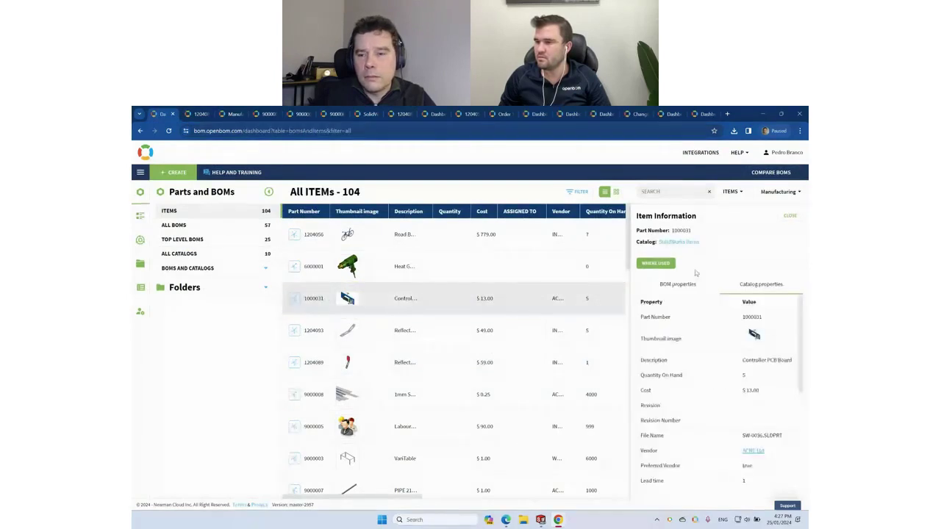
pyautogui.click(681, 242)
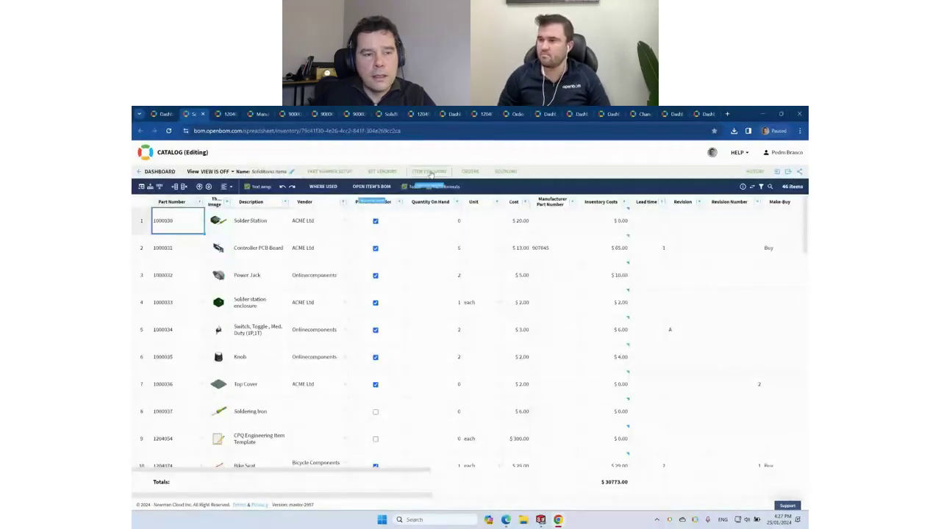
# Step: View the item revisions of 1000031, open its change request 23 "Change led color" and return to the dashboard
pyautogui.click(430, 172)
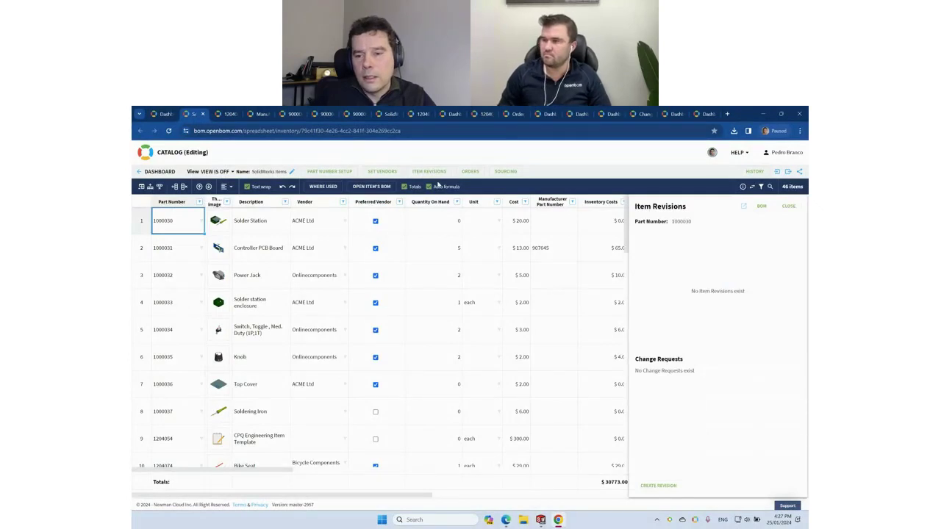
pyautogui.click(178, 246)
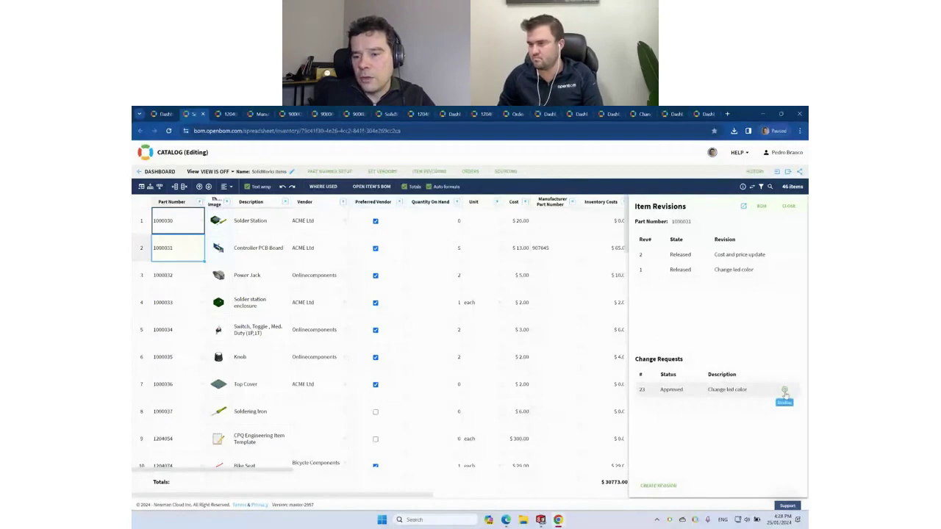
pyautogui.click(785, 390)
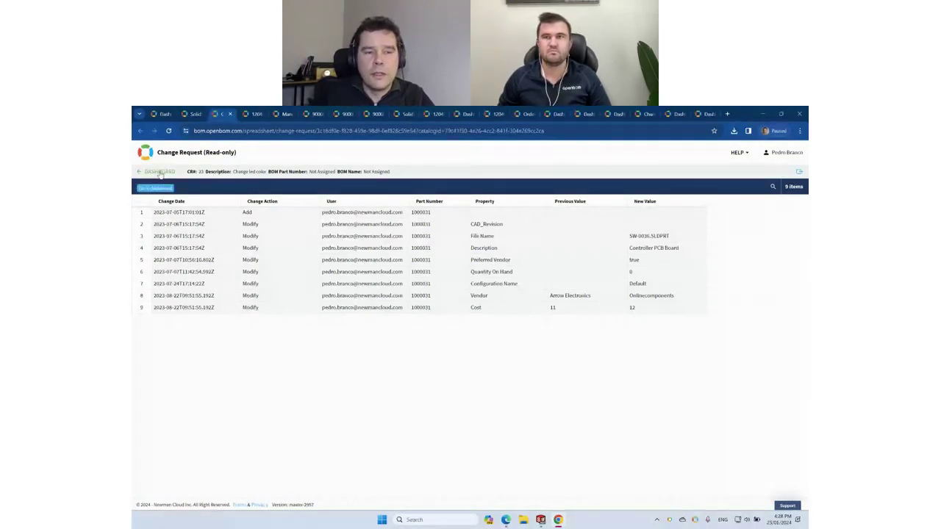
pyautogui.click(159, 172)
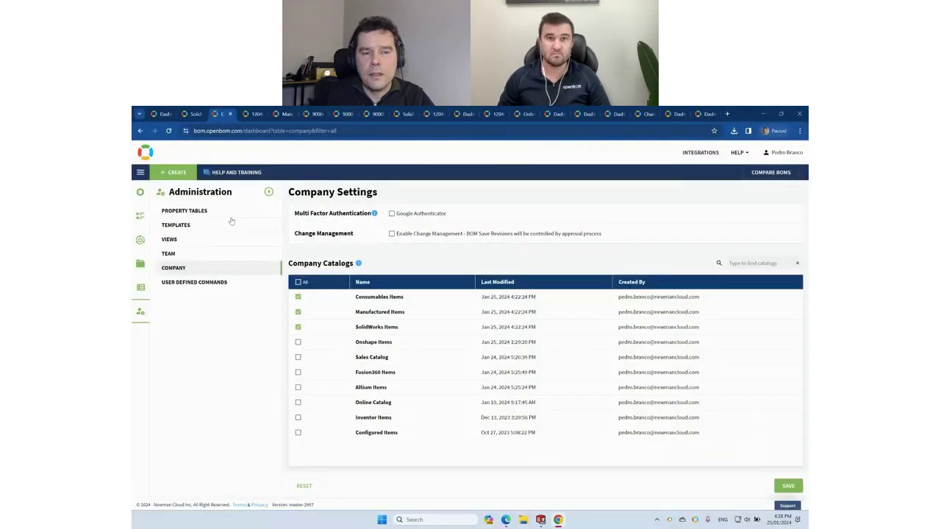
# Step: Show the desktop and stop sharing the screen with the webinar
pyautogui.press('super+d')
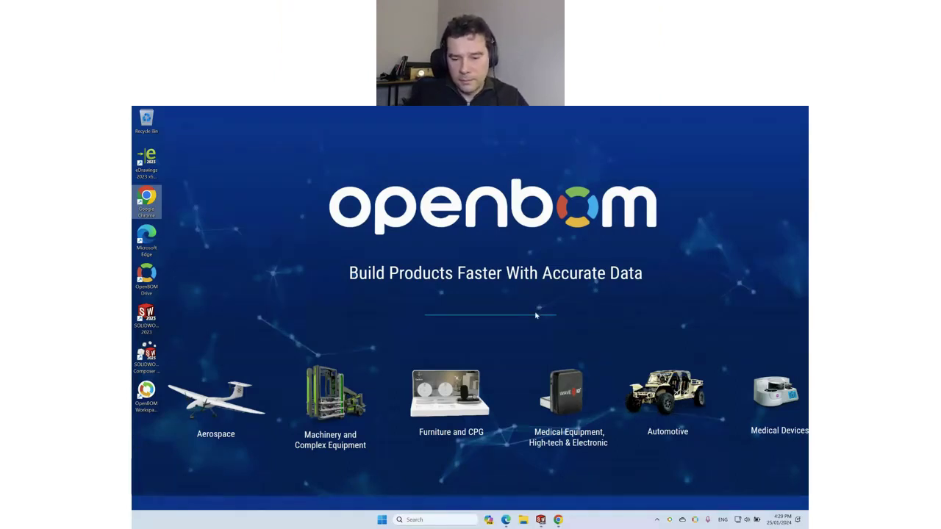
pyautogui.moveTo(506, 520)
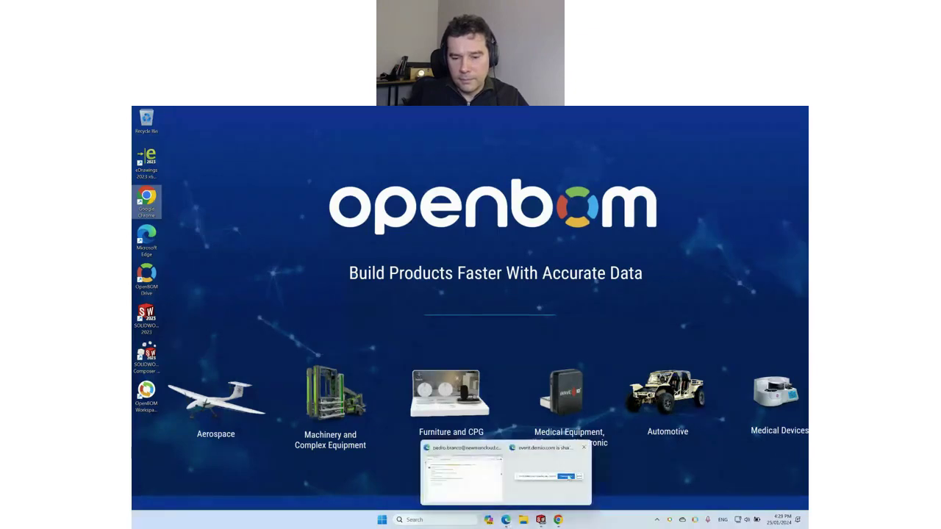
pyautogui.click(566, 479)
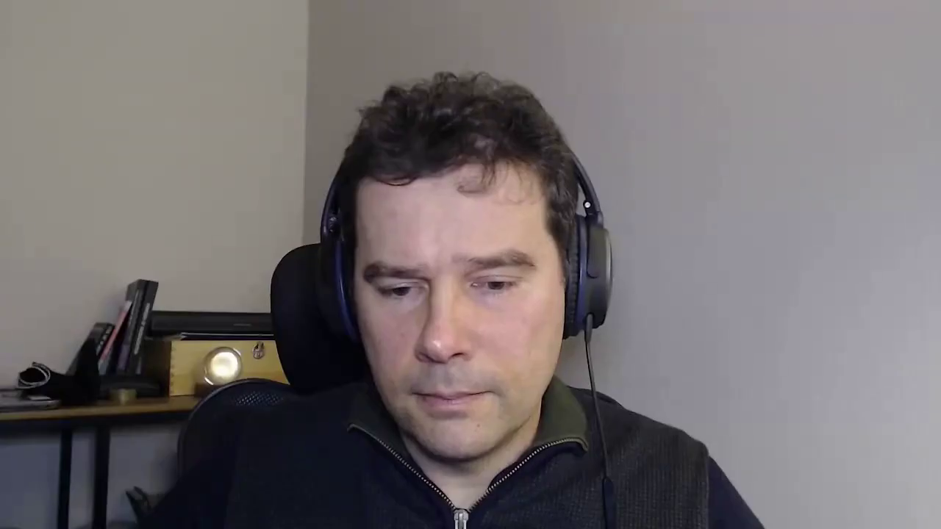